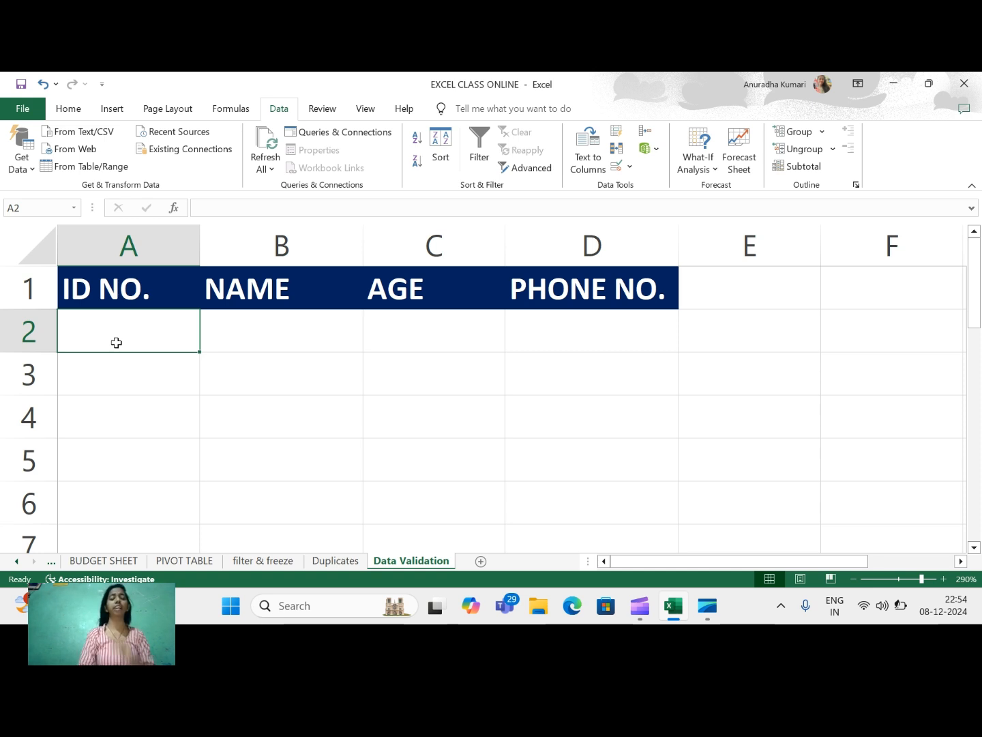
Enter 567a in A2 to show the ID column accepts it, then clear A2.
text(567)
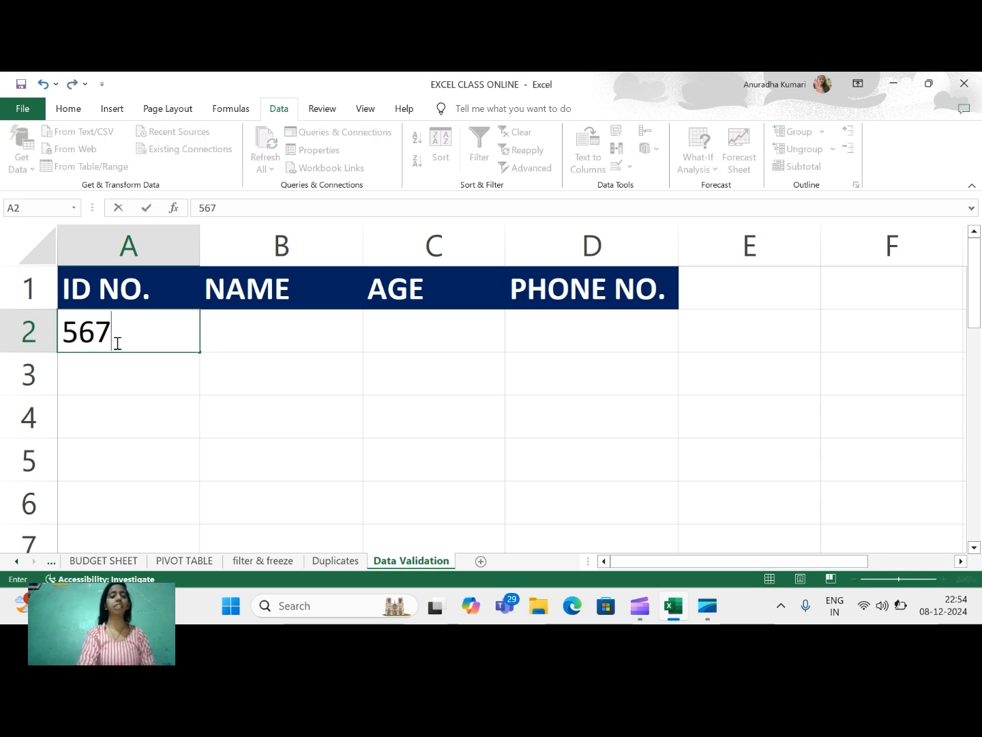
text(a)
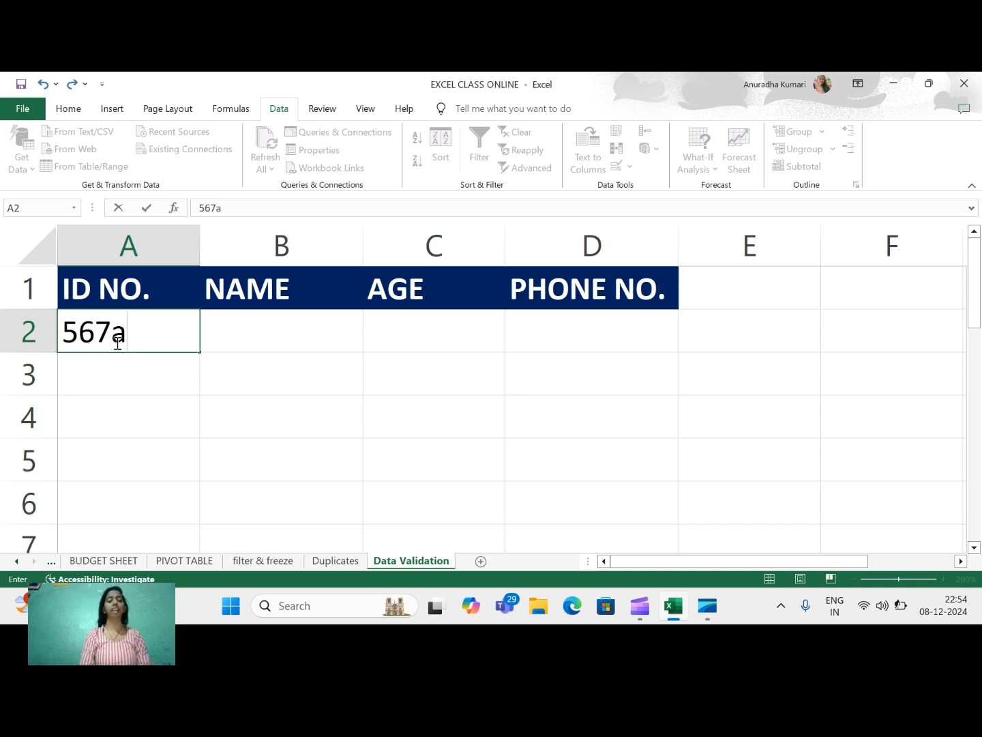
key(Return)
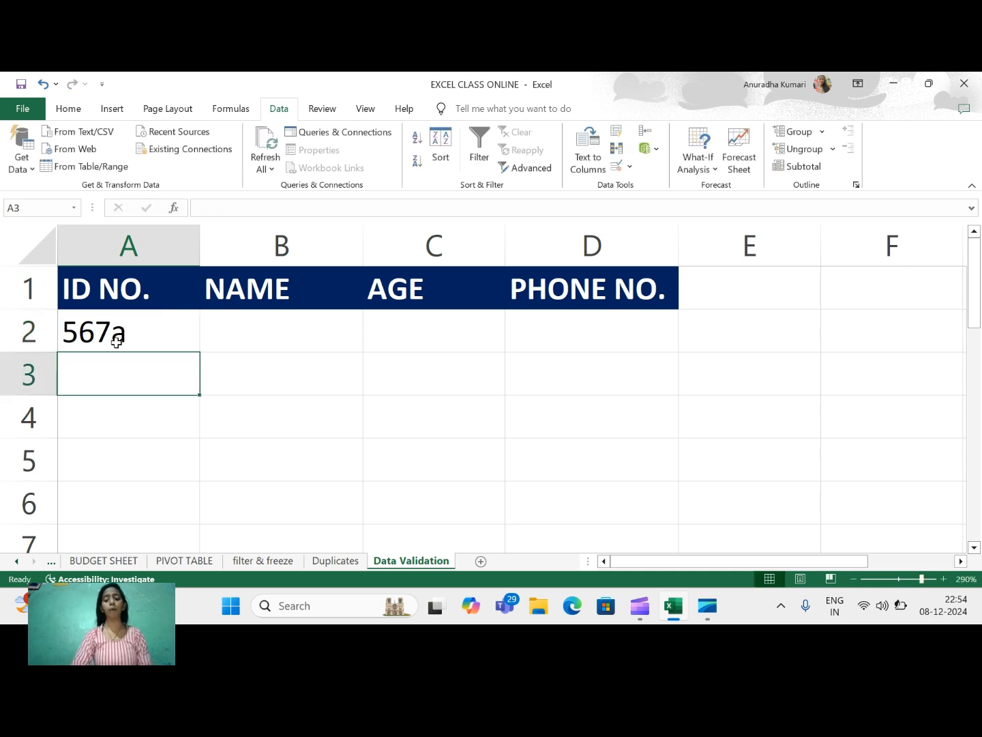
key(BackSpace)
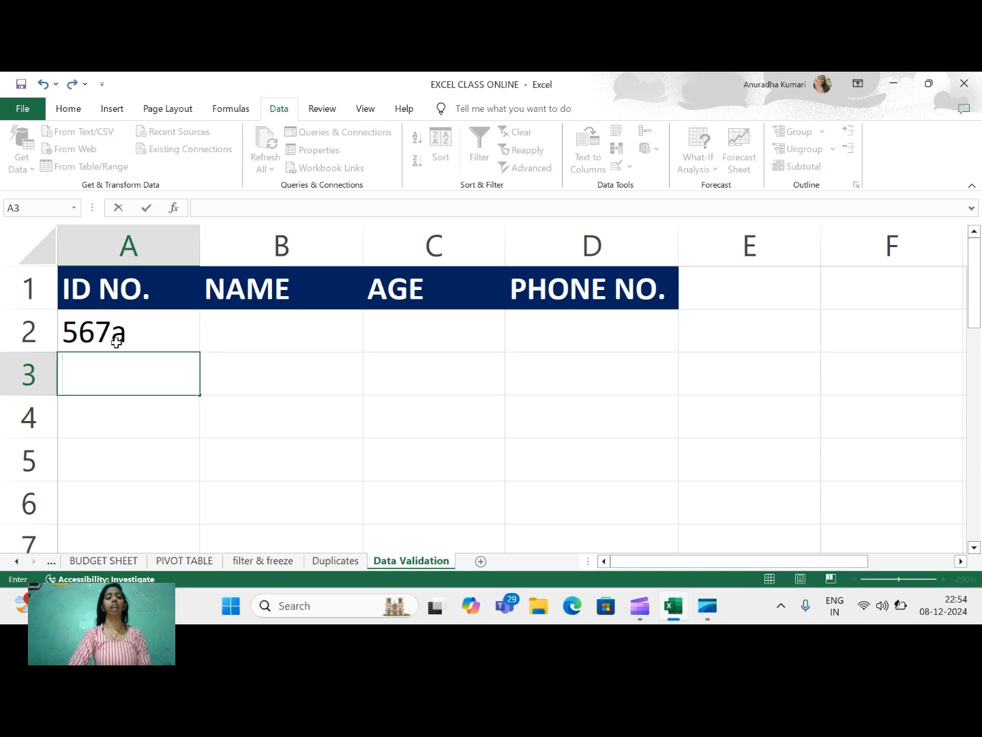
click(112, 342)
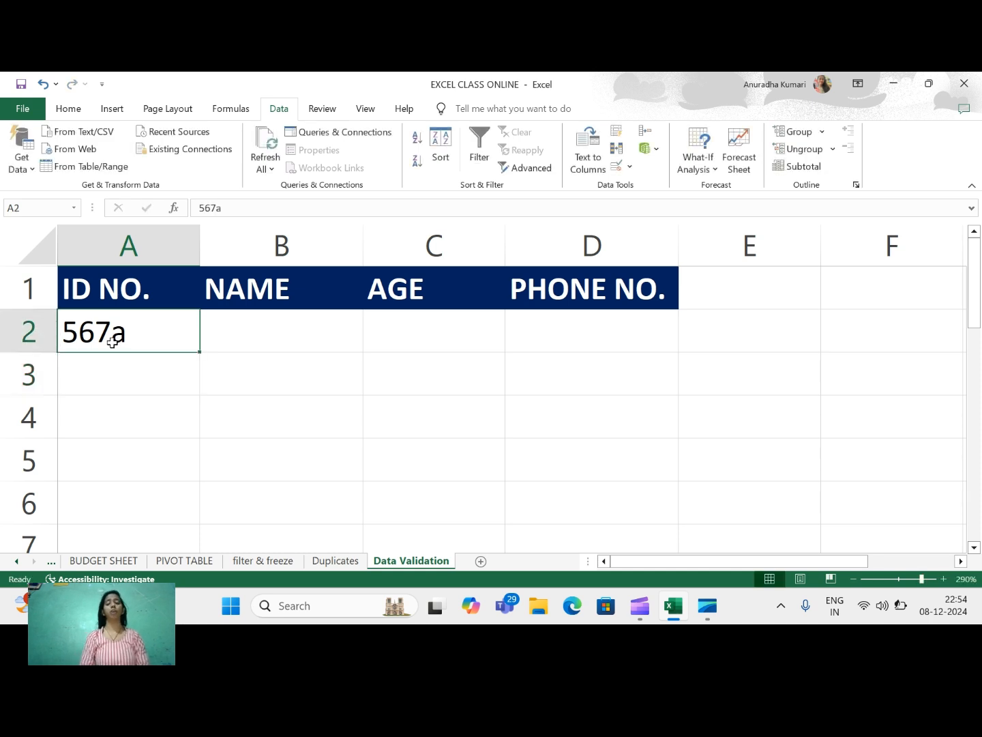
key(Delete)
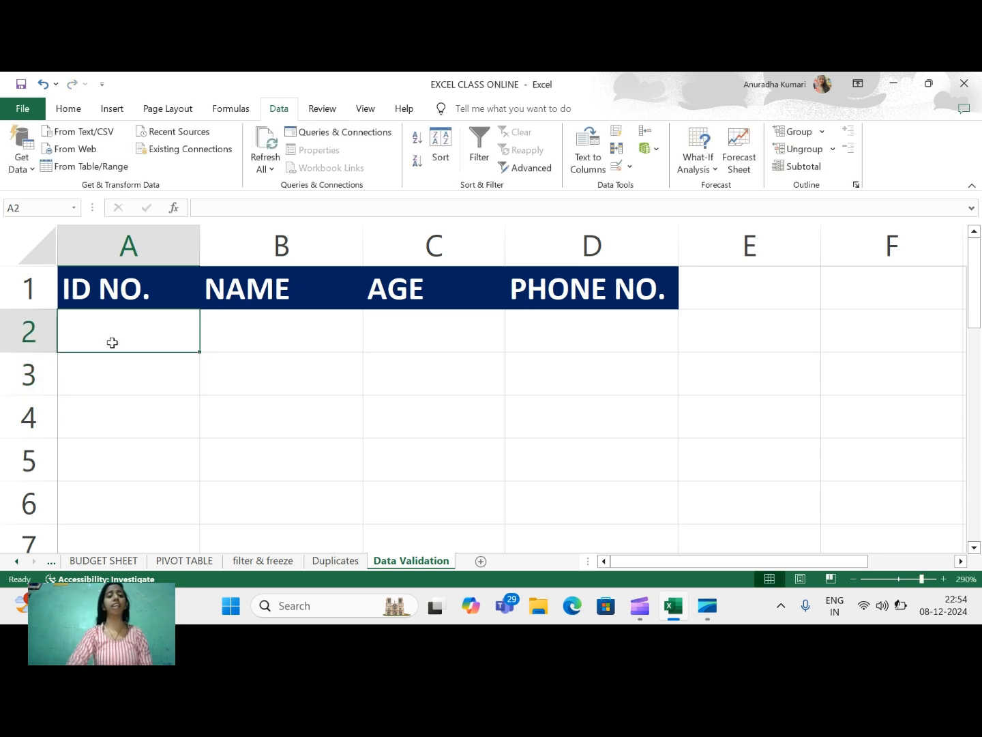
Select ID cells A2:A5 and open Data Validation from the Data tab.
drag(112, 342, 105, 457)
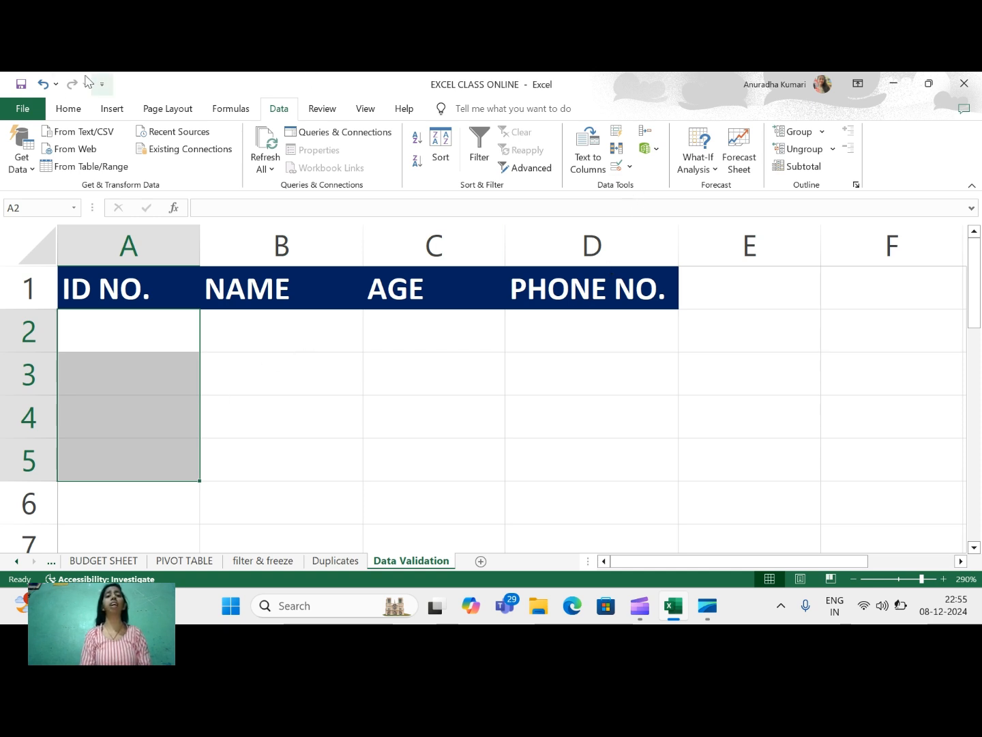
click(69, 116)
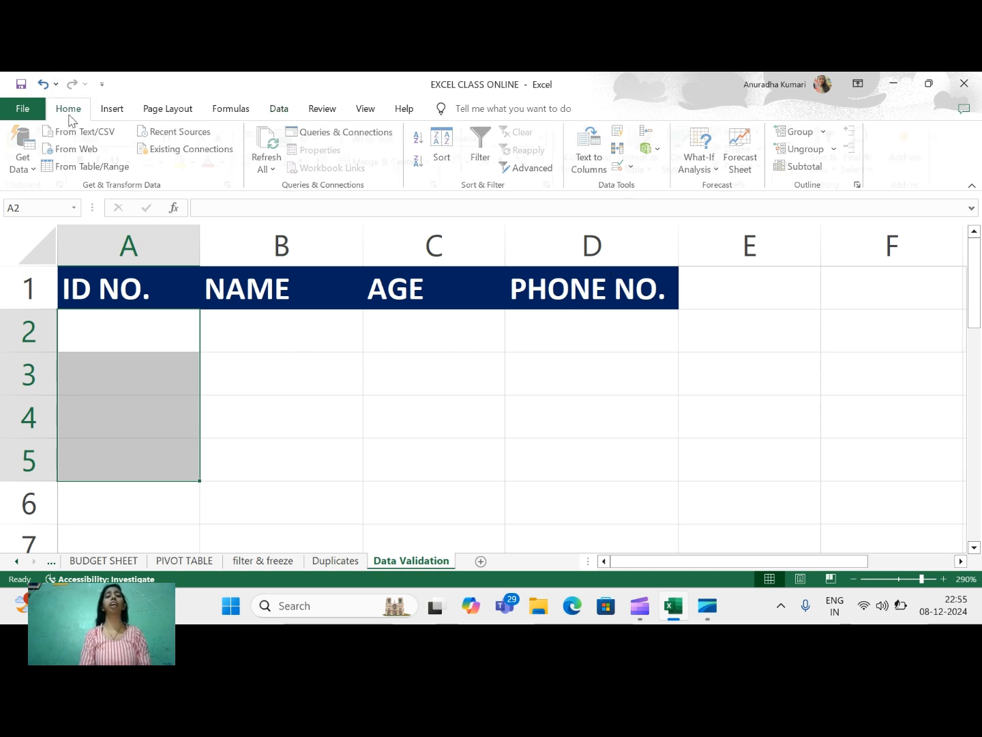
click(284, 113)
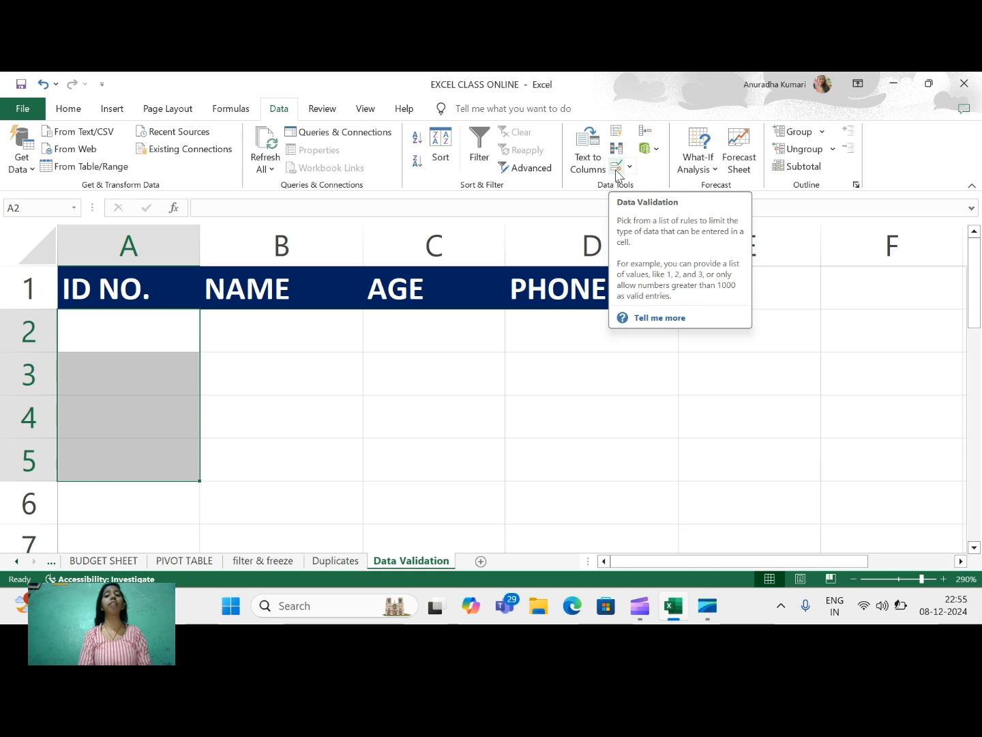
click(616, 169)
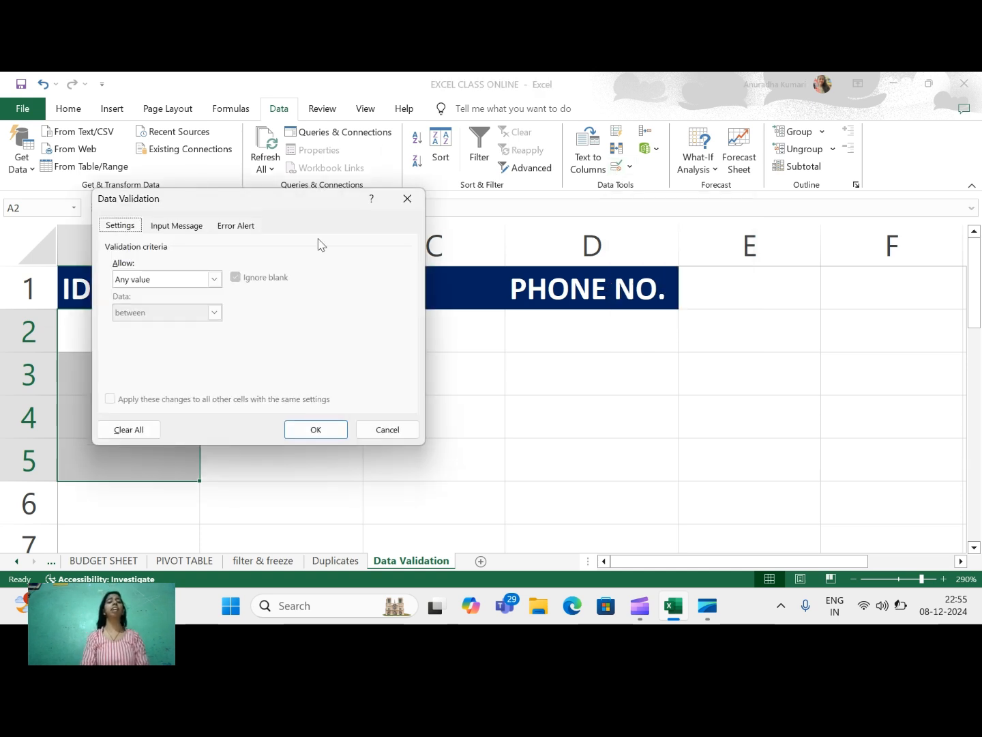
Set Allow to Custom with formula =numbervalue(A2:A5) and apply it.
click(214, 280)
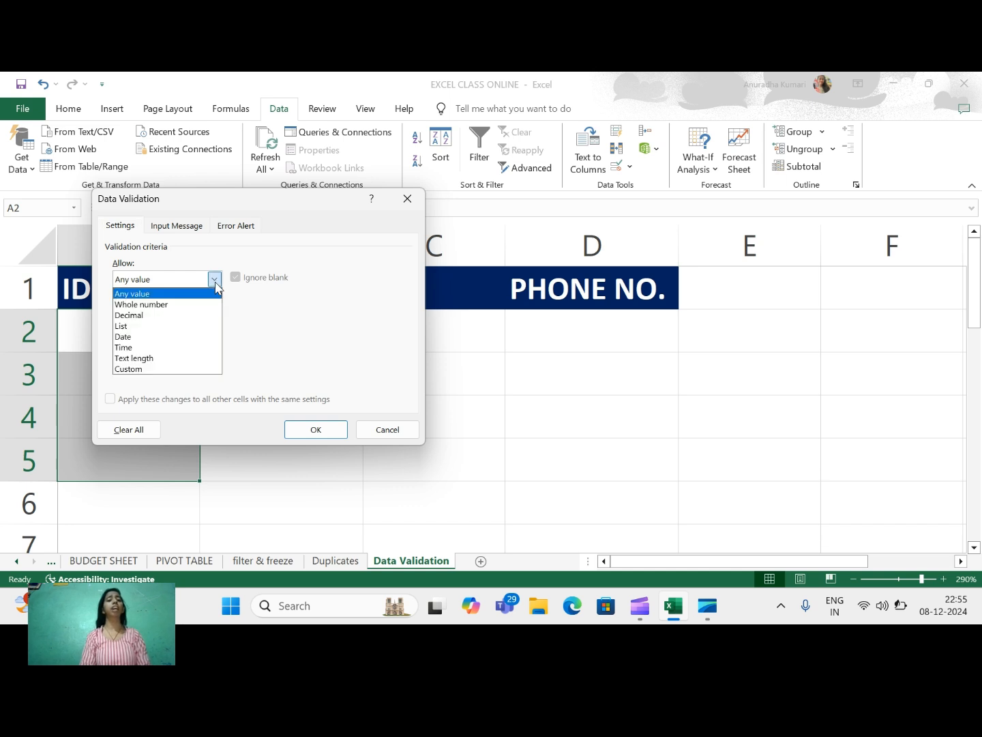
click(128, 370)
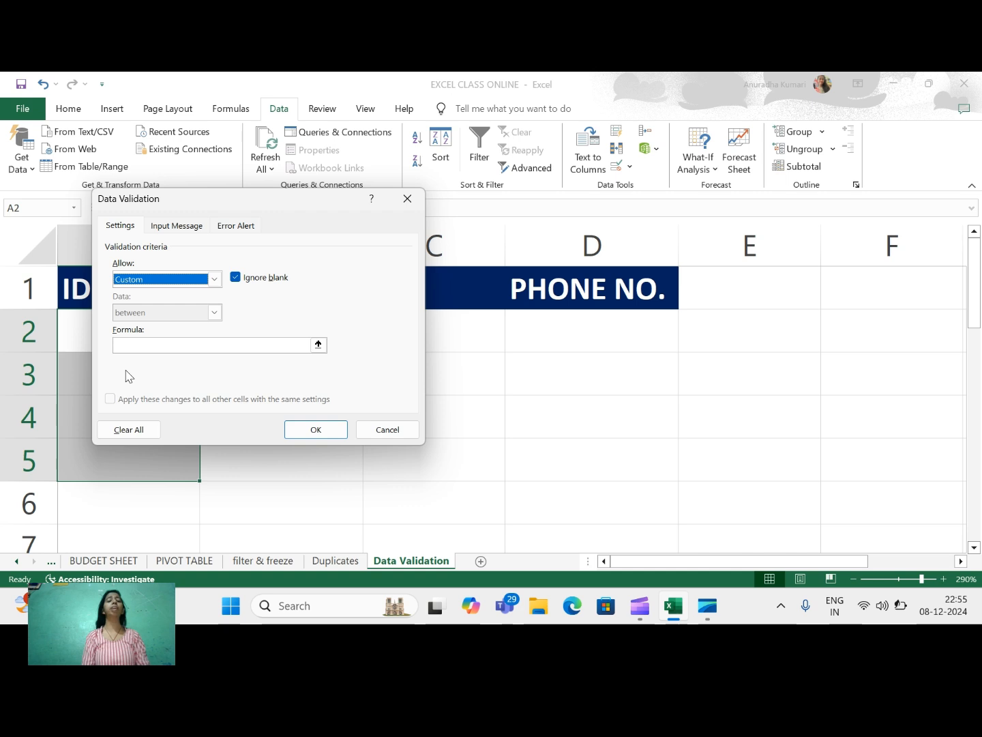
click(129, 345)
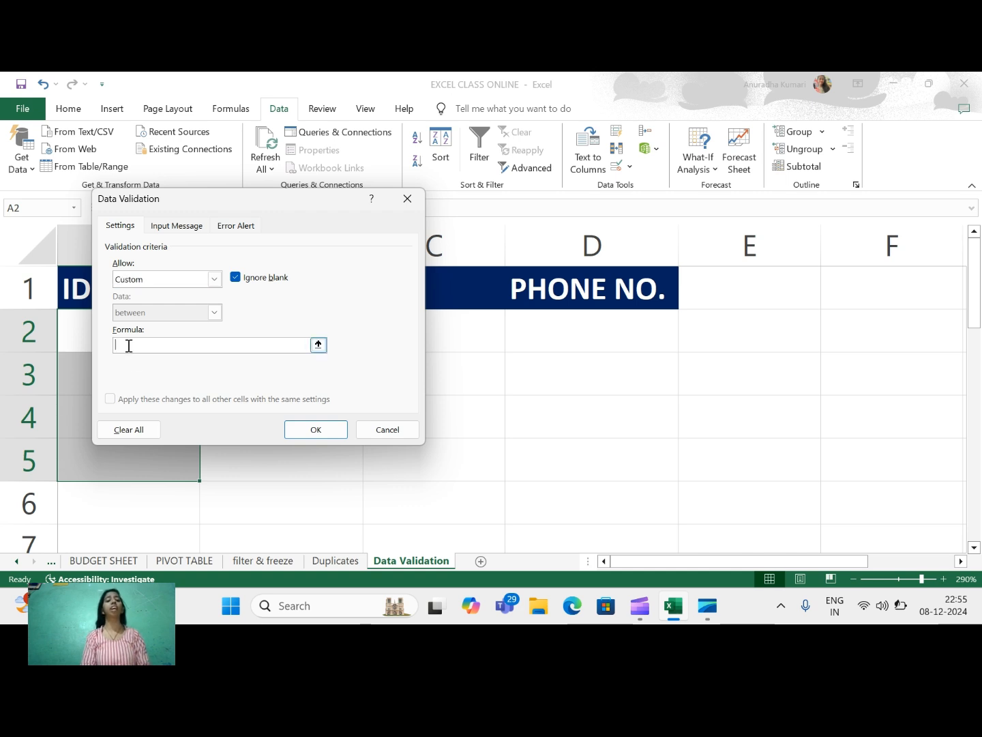
text(=)
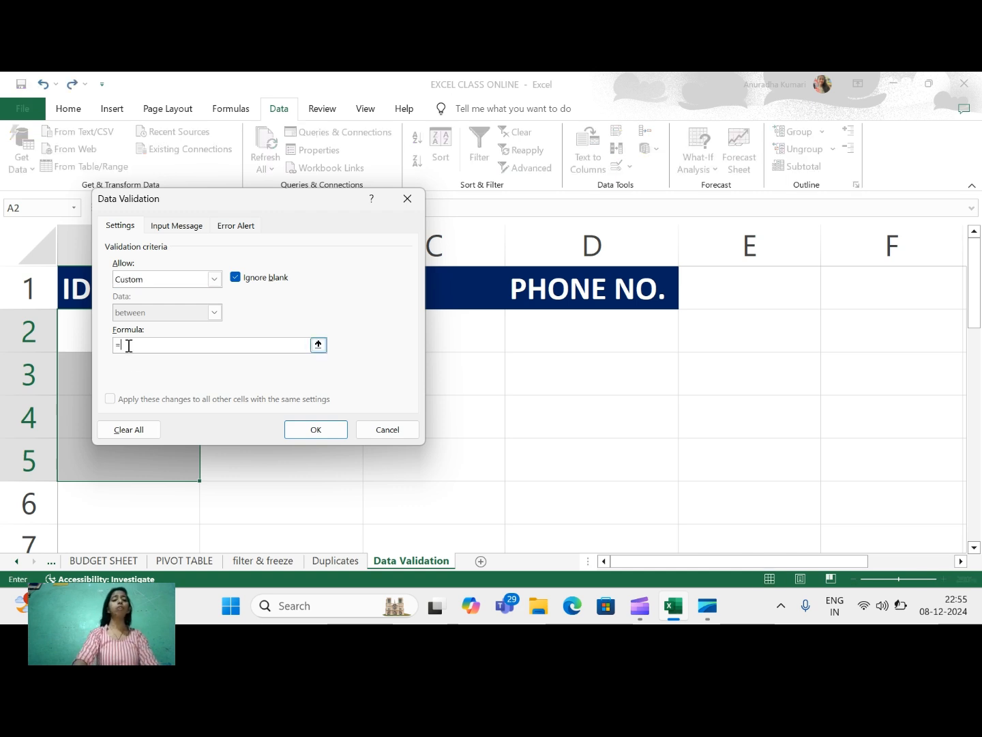
text(nu)
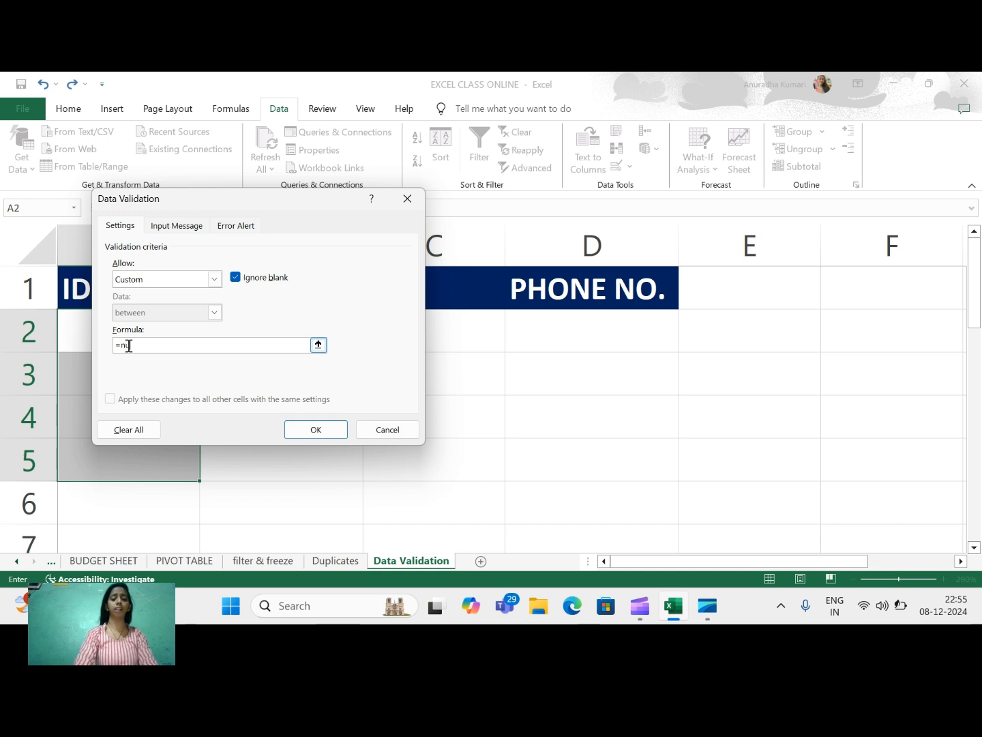
text(mberv)
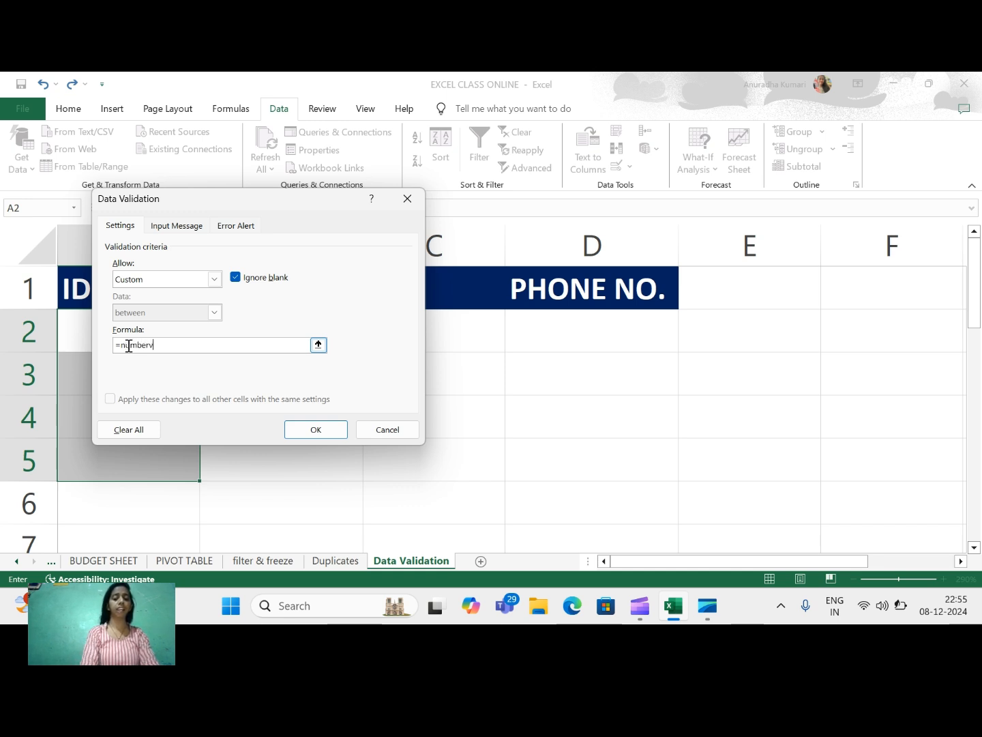
text(alue)
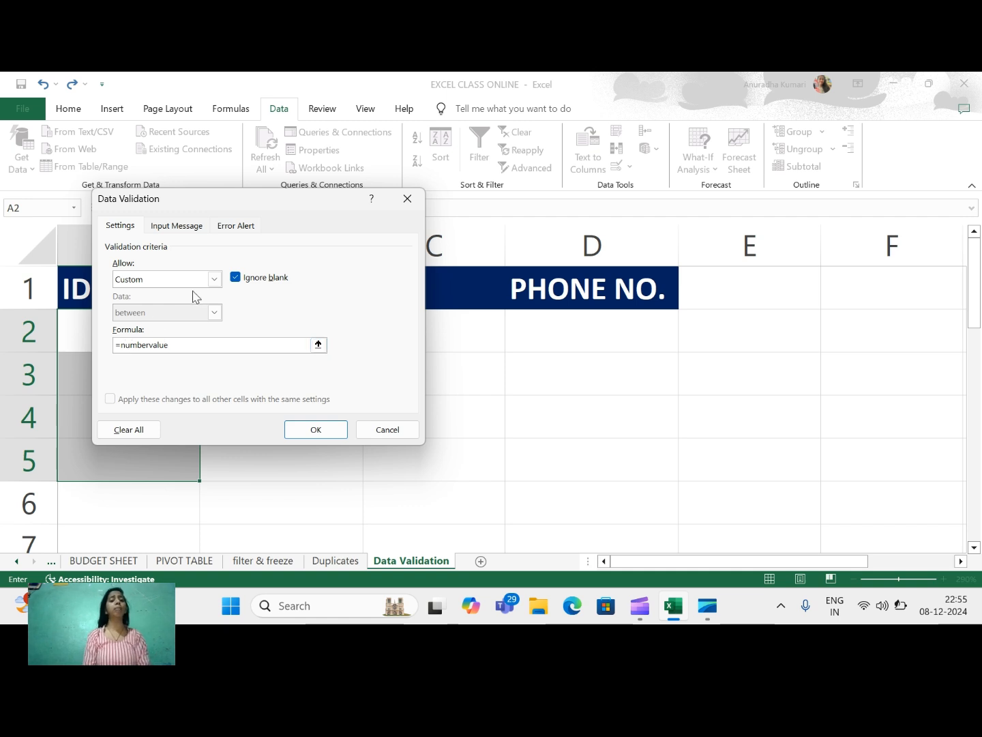
text(()
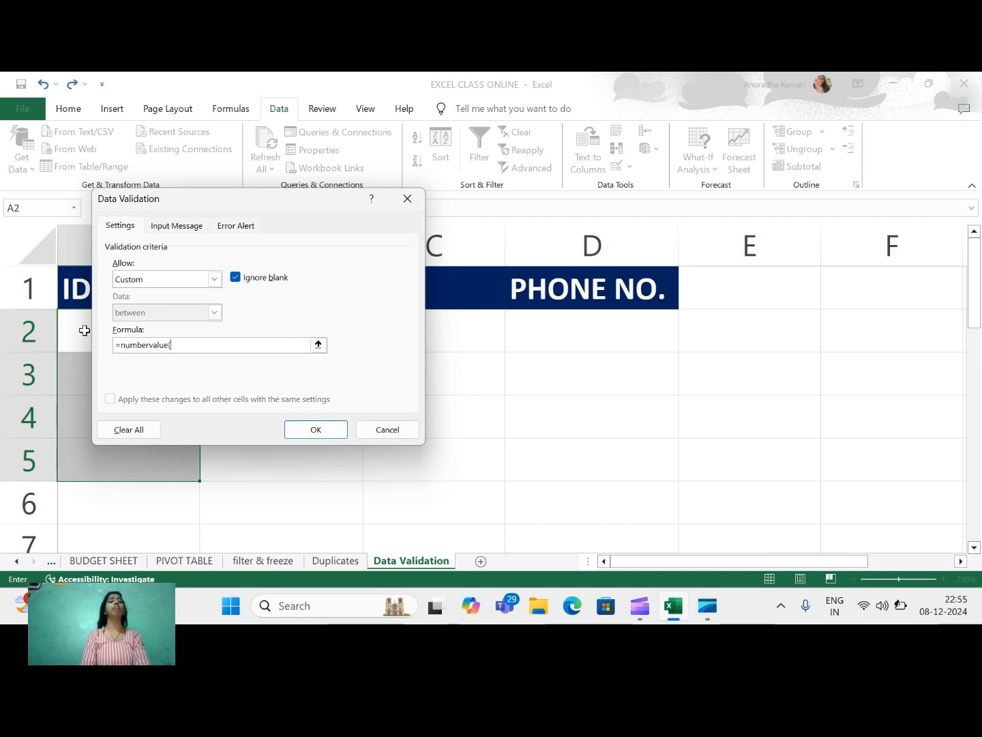
drag(83, 328, 66, 456)
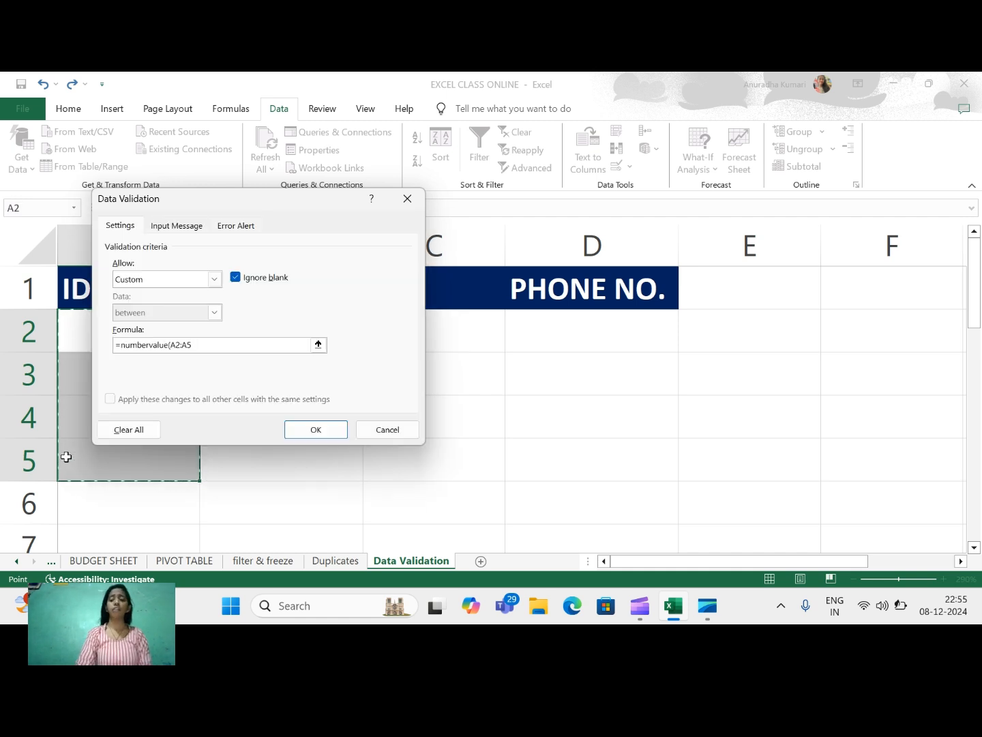
text())
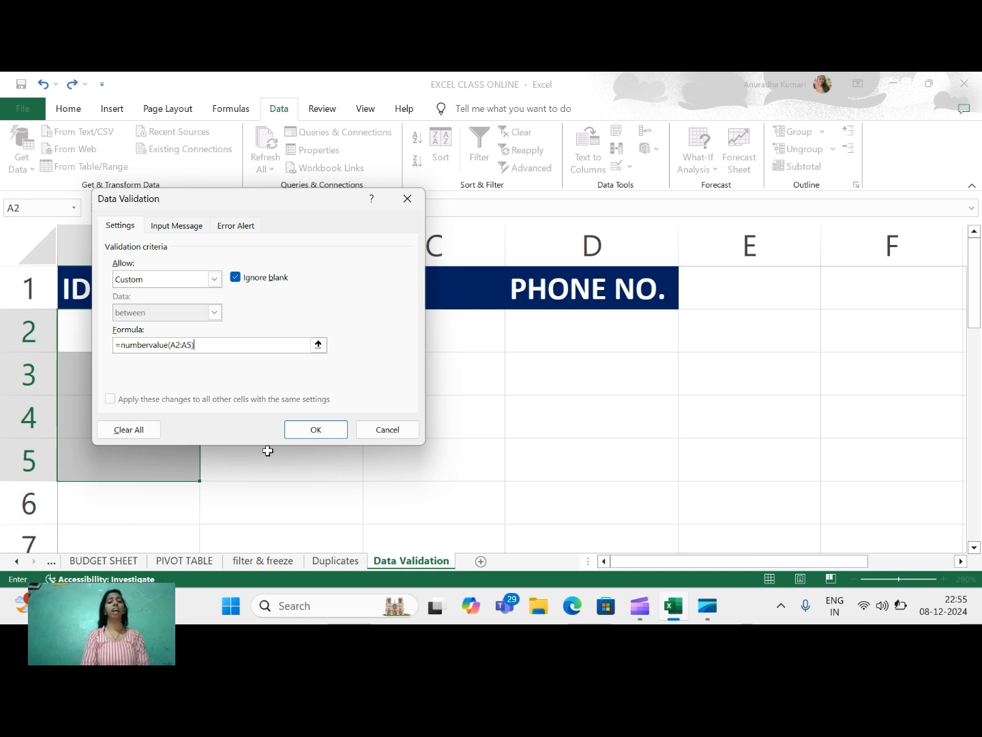
click(314, 433)
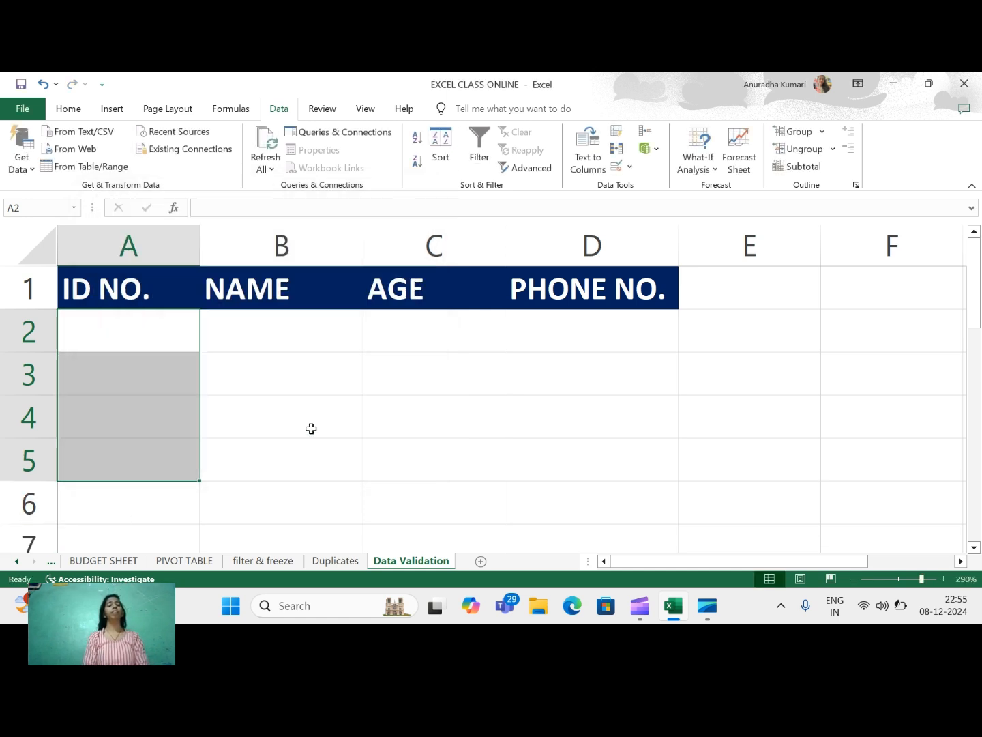
Enter 567 in A2, then try the non-numeric ID 456a in A3.
click(136, 345)
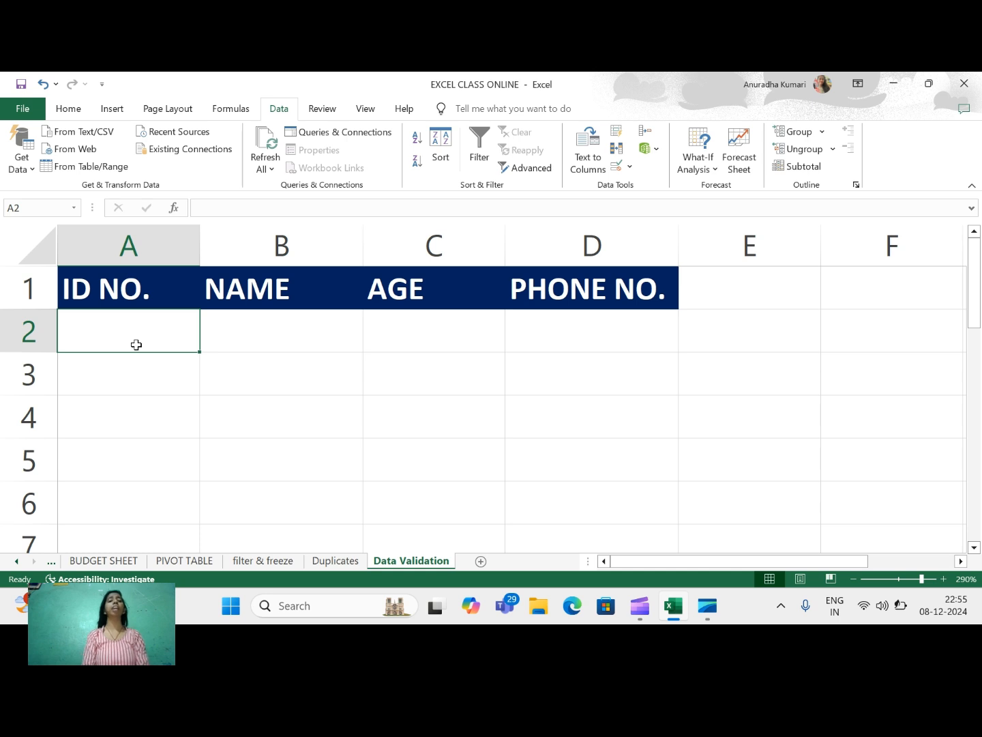
text(567)
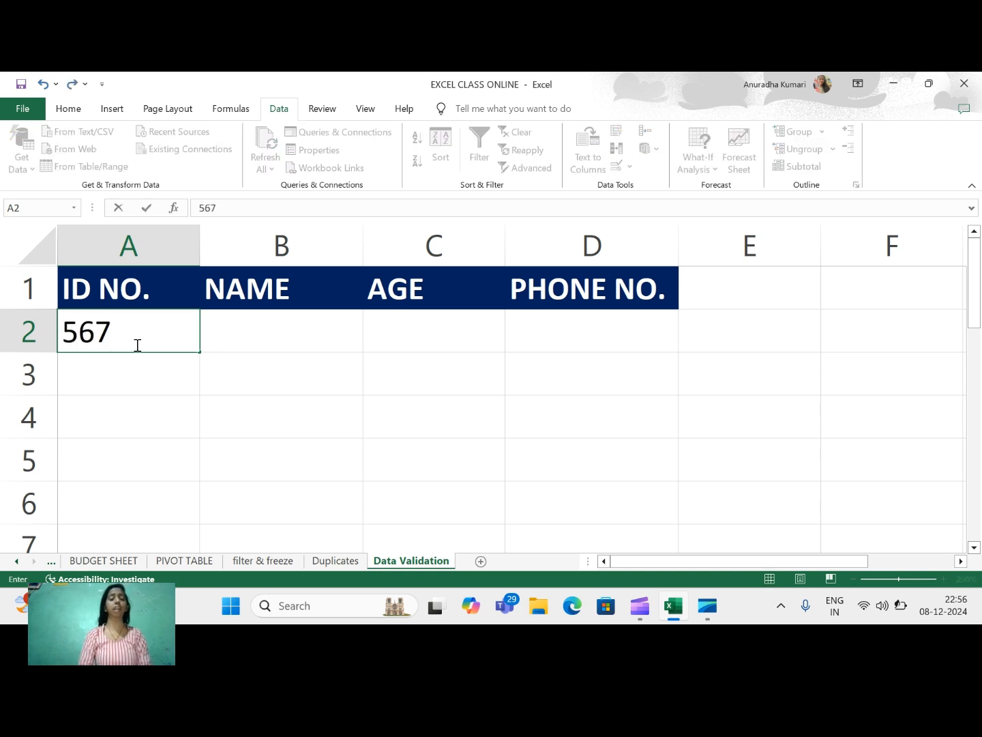
key(Return)
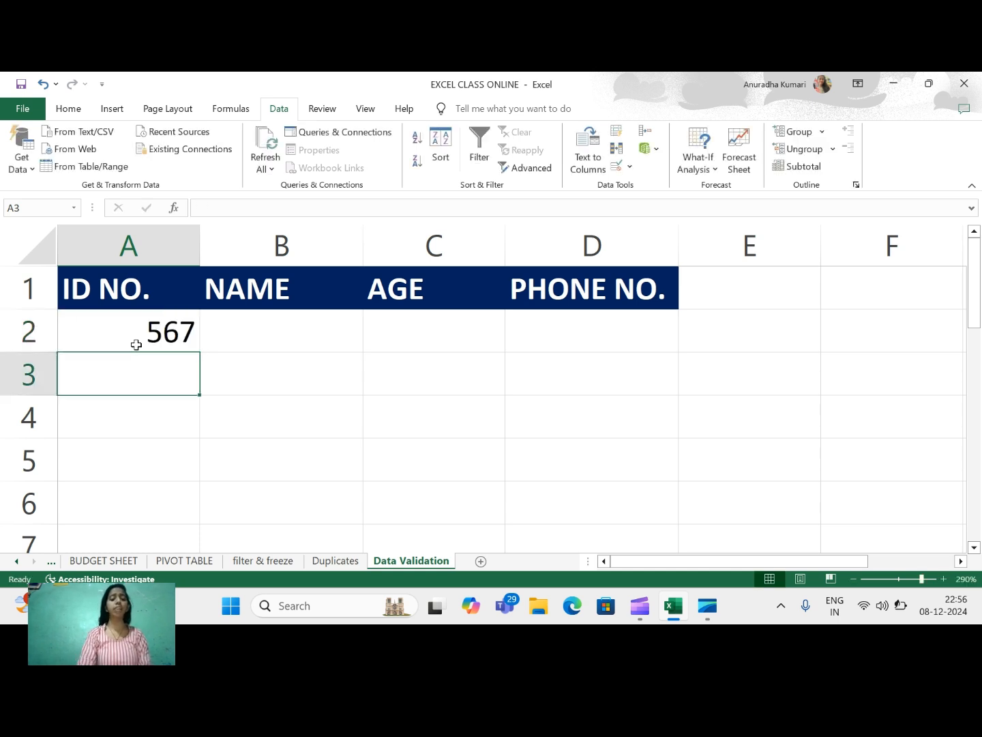
text(456a)
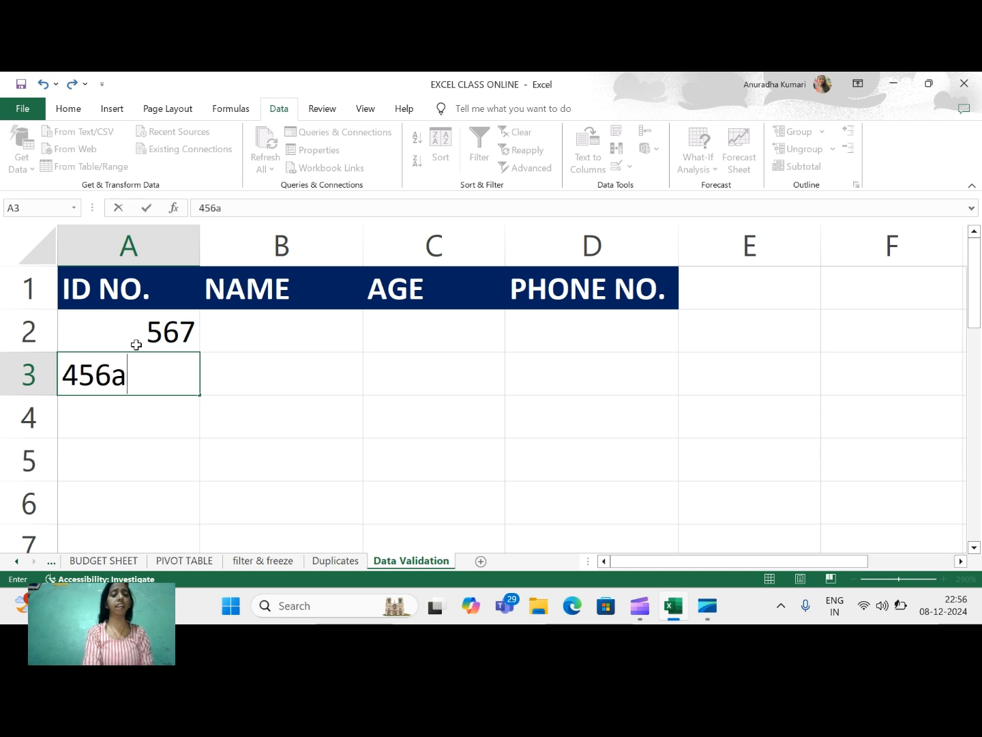
key(Return)
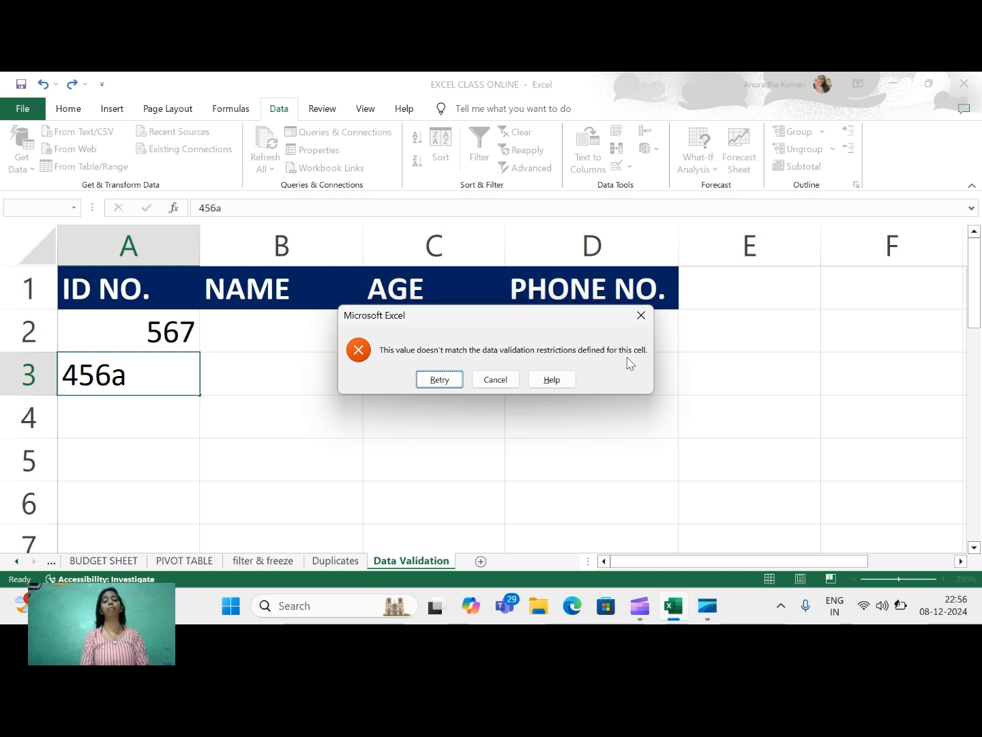
Cancel the rejected 456a entry and reopen the ID cells' Data Validation rule.
click(442, 380)
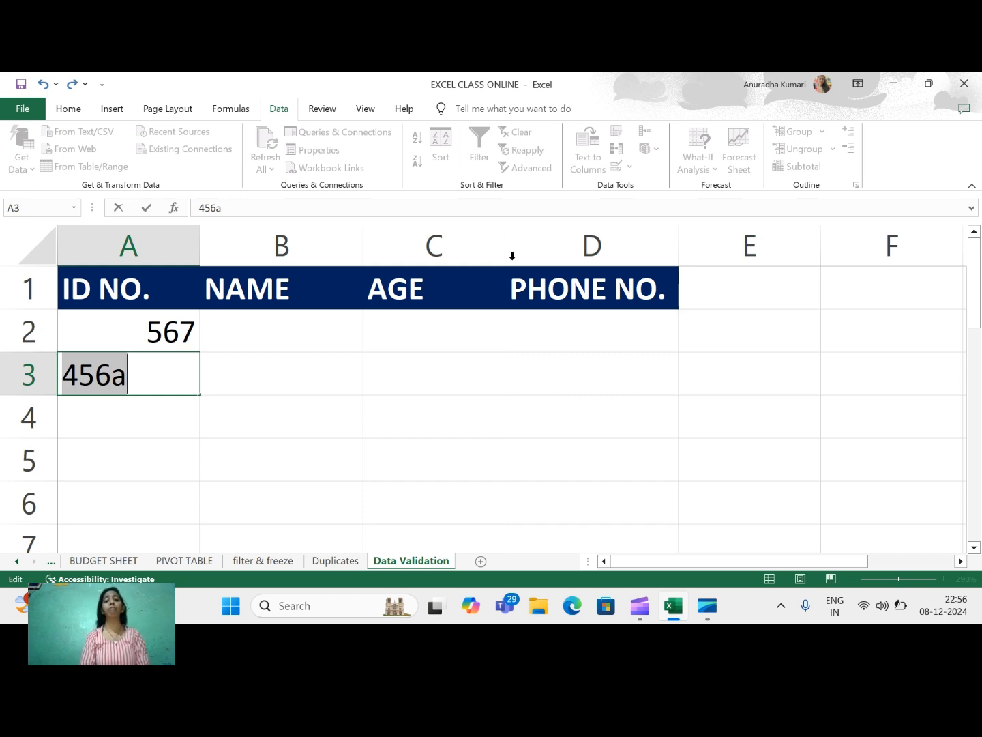
click(347, 362)
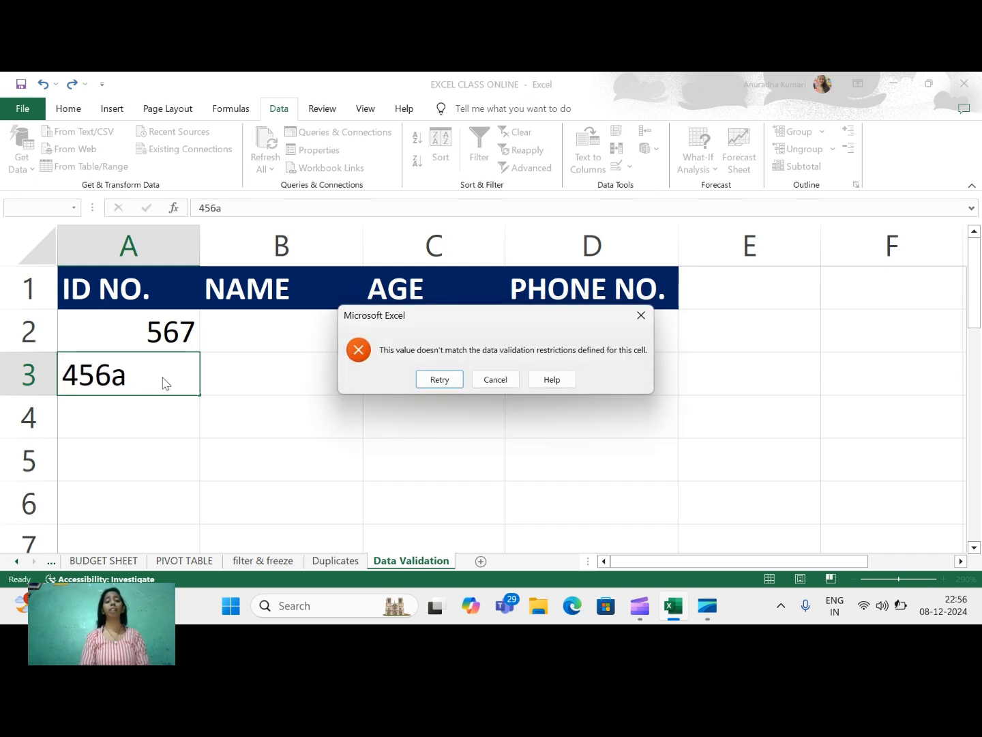
click(494, 380)
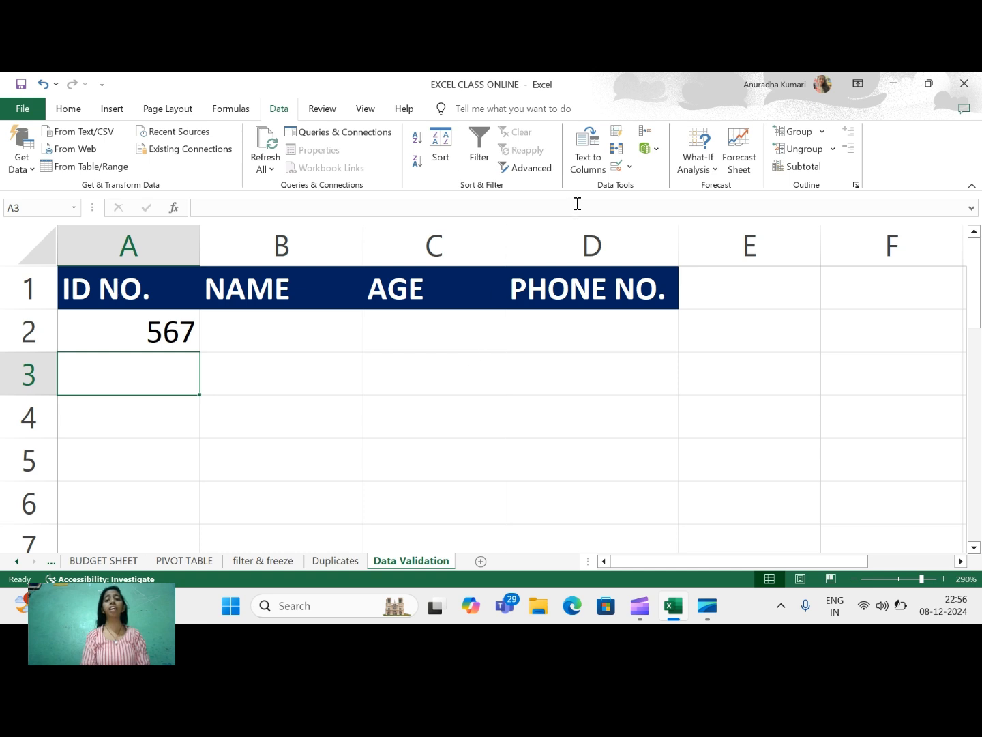
click(617, 166)
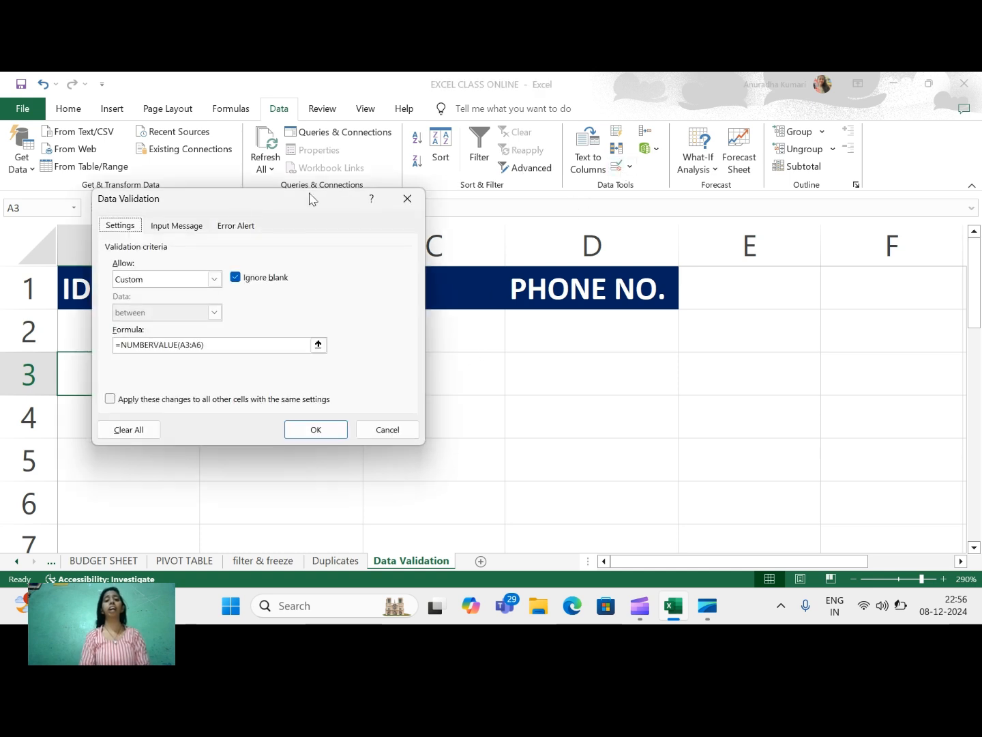
On the Error Alert tab, set the error message 'please enter valid id no' and apply.
click(227, 227)
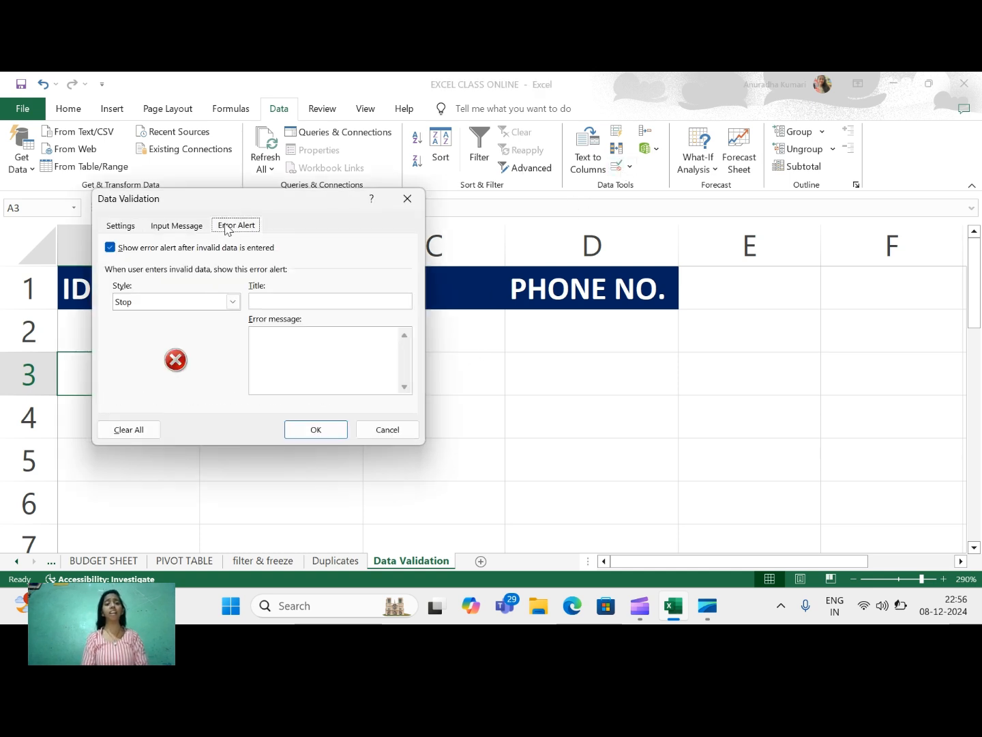
click(287, 346)
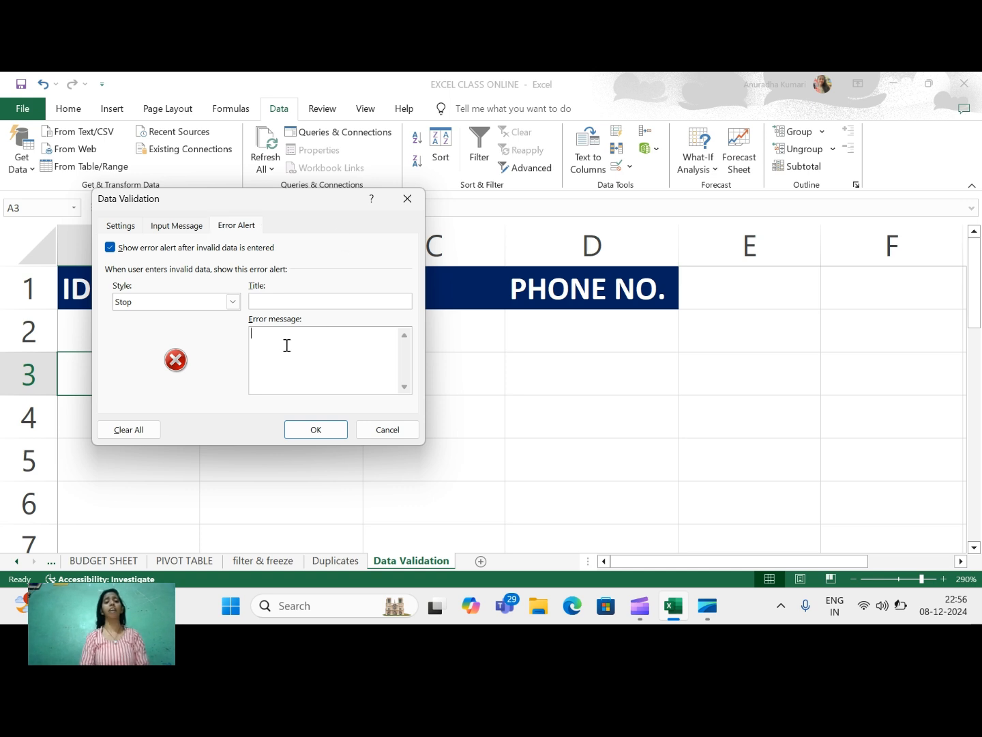
text(plese)
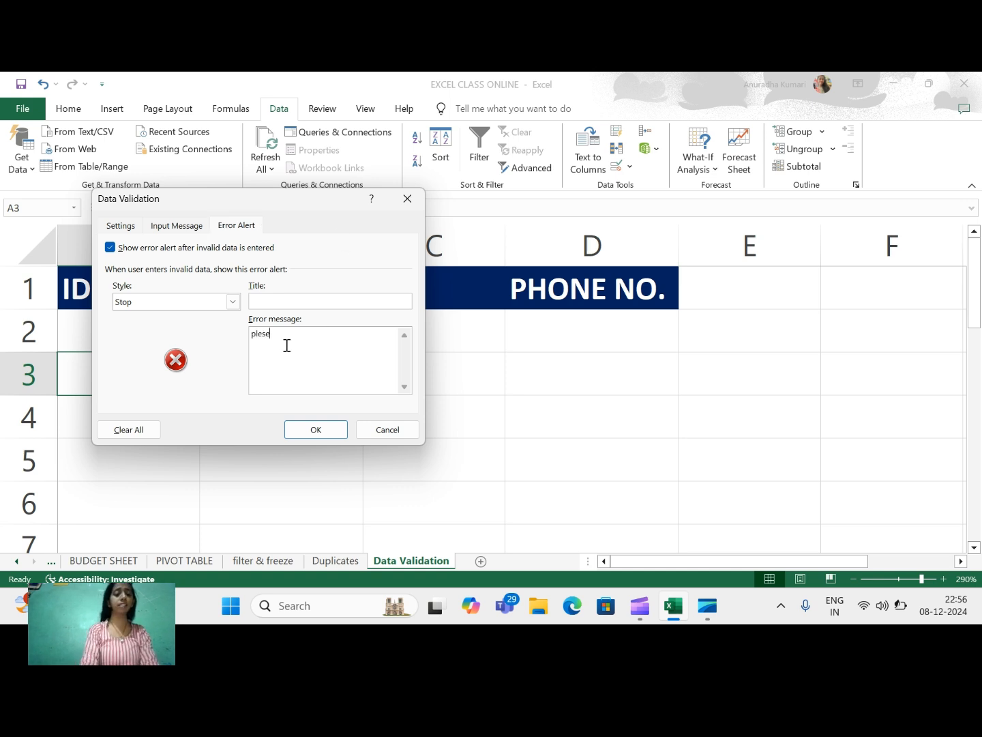
key(BackSpace)
key(BackSpace)
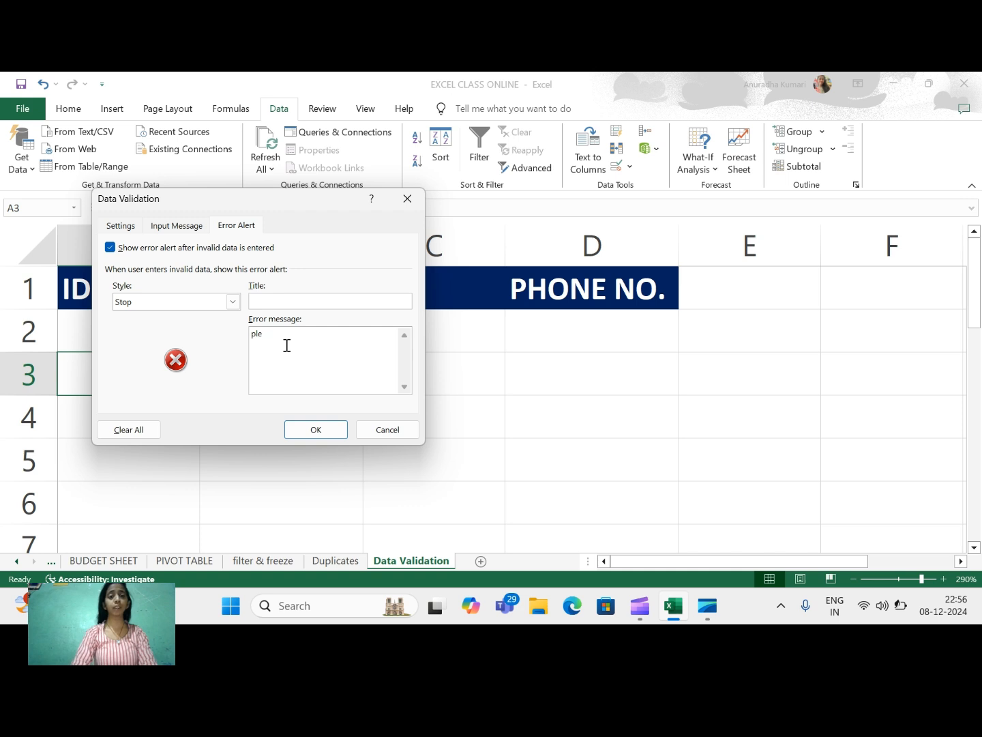
text(ase en)
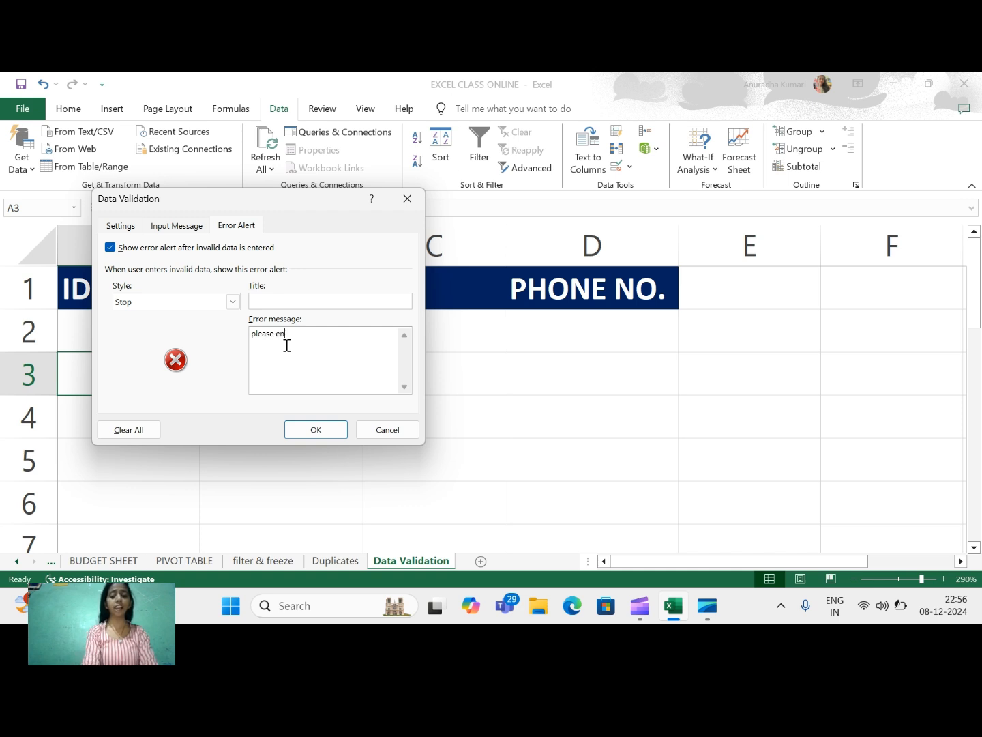
text(ter val)
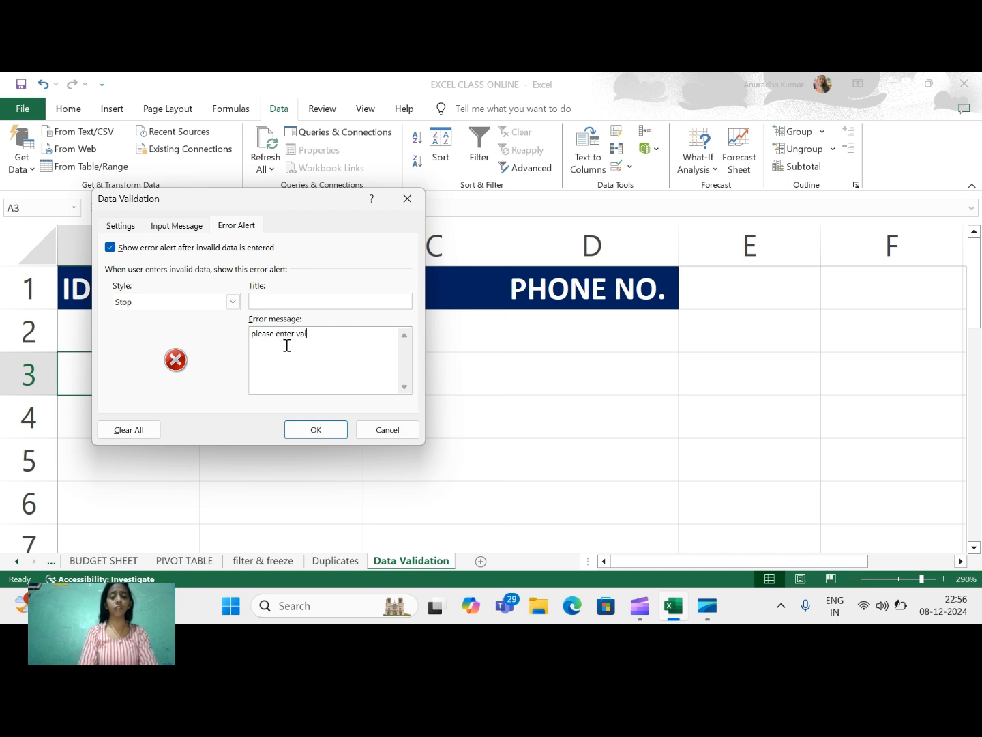
text(id id )
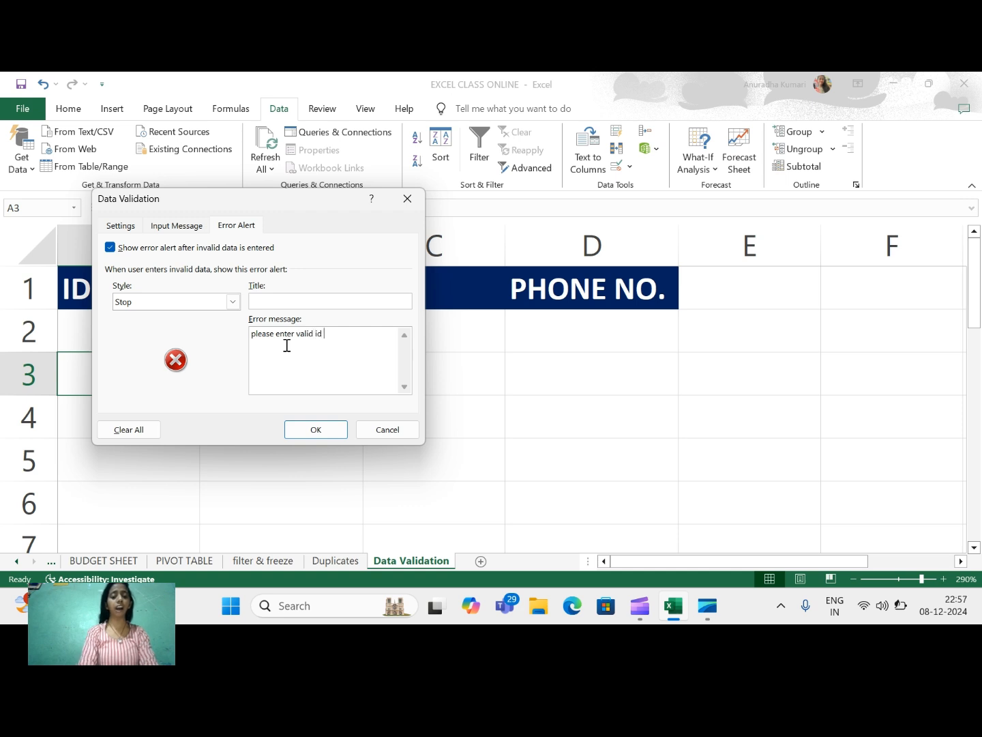
text(no.)
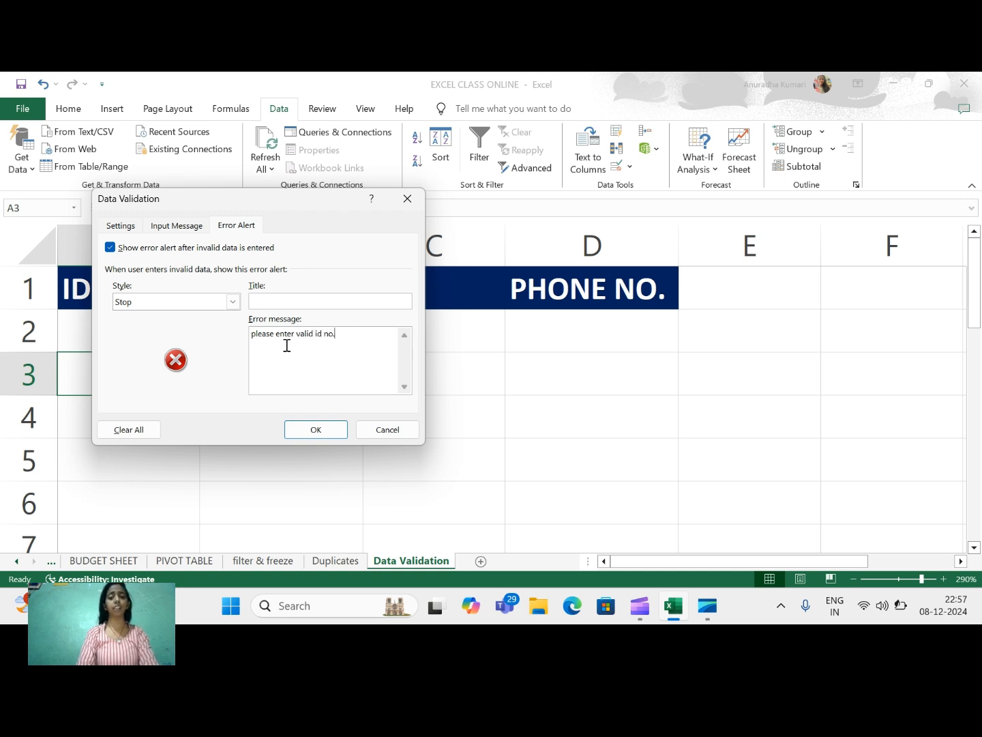
click(331, 434)
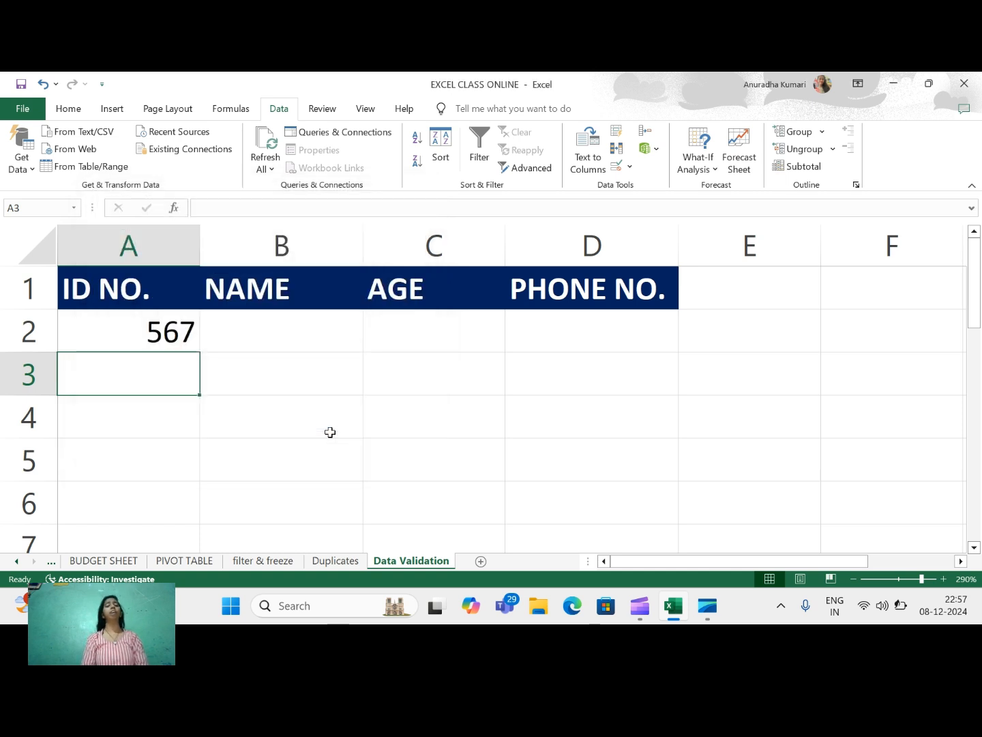
text(45)
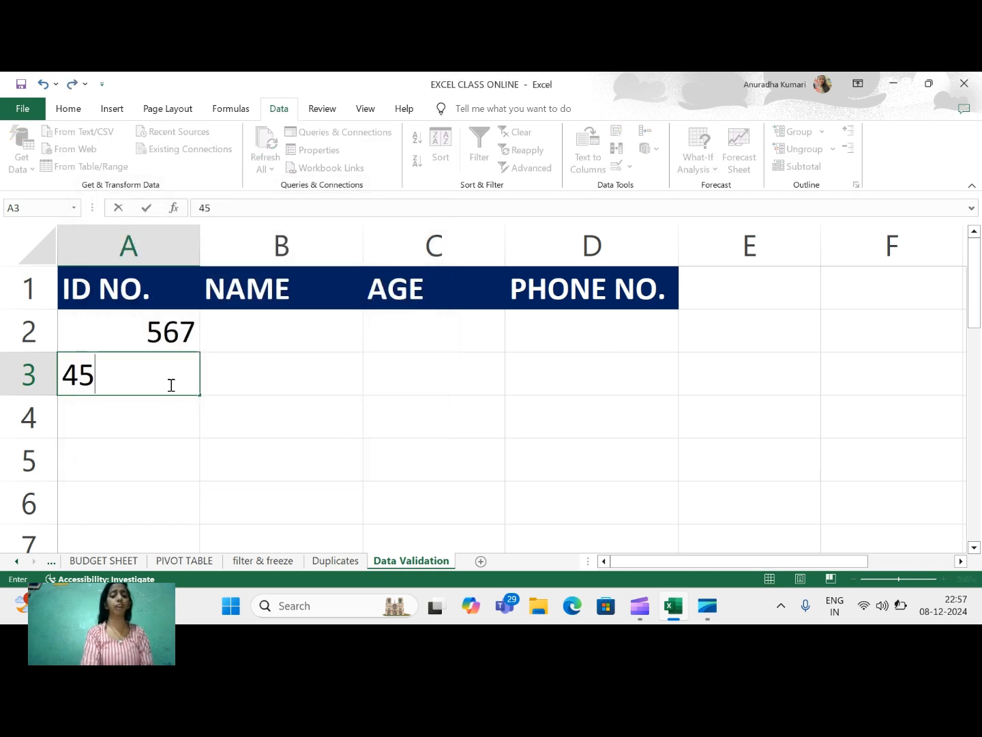
text(6a)
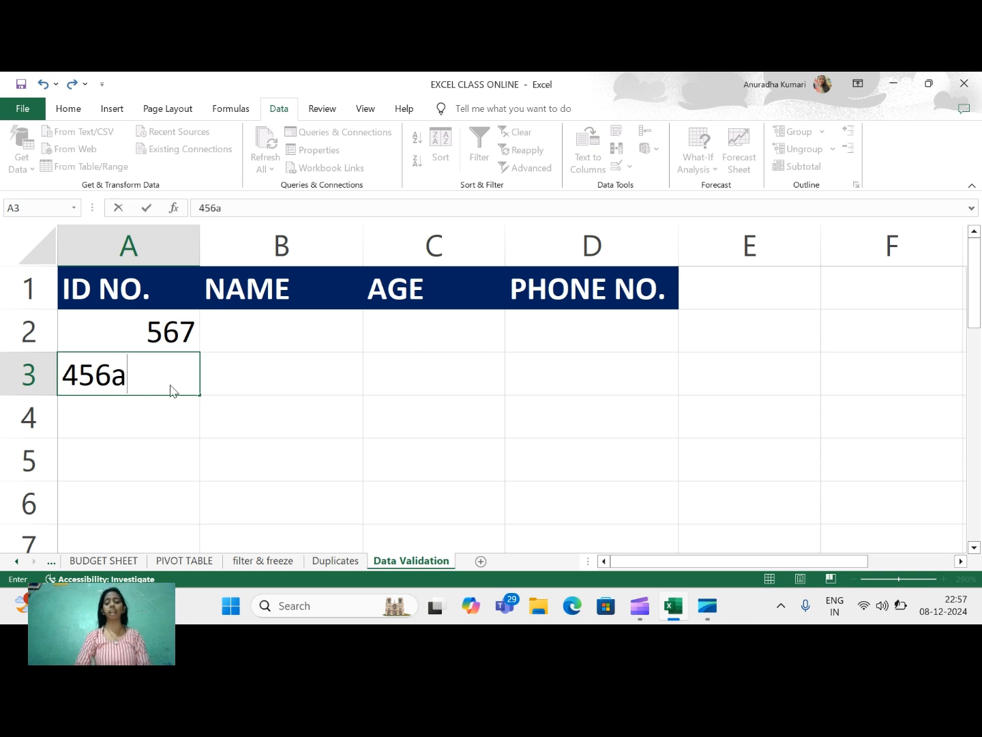
key(Return)
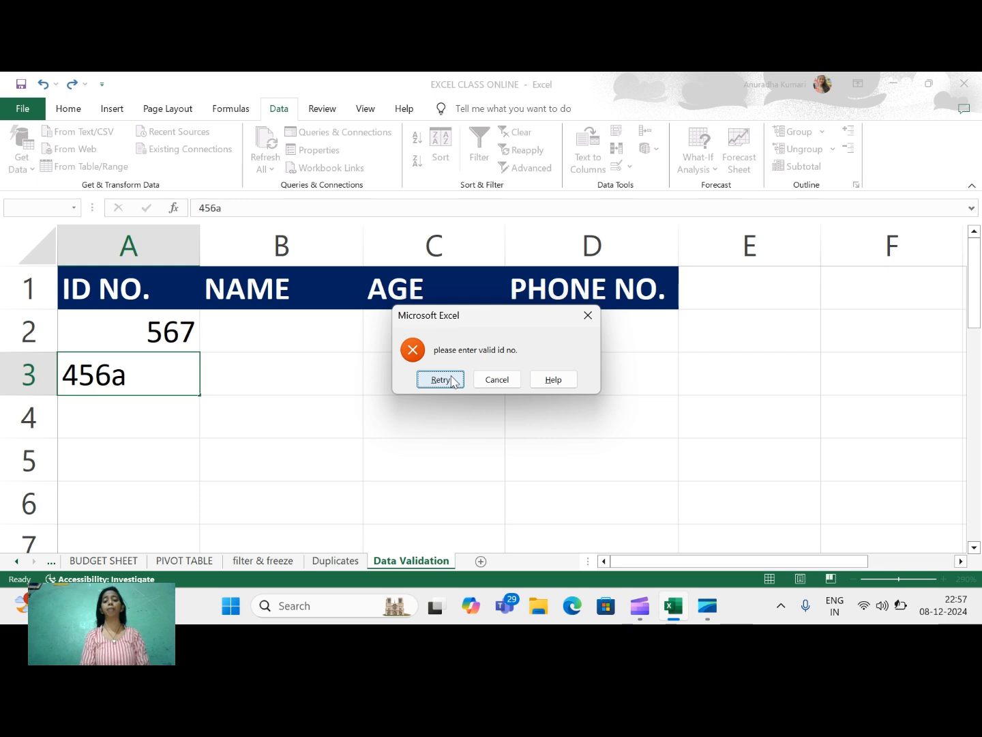
click(497, 380)
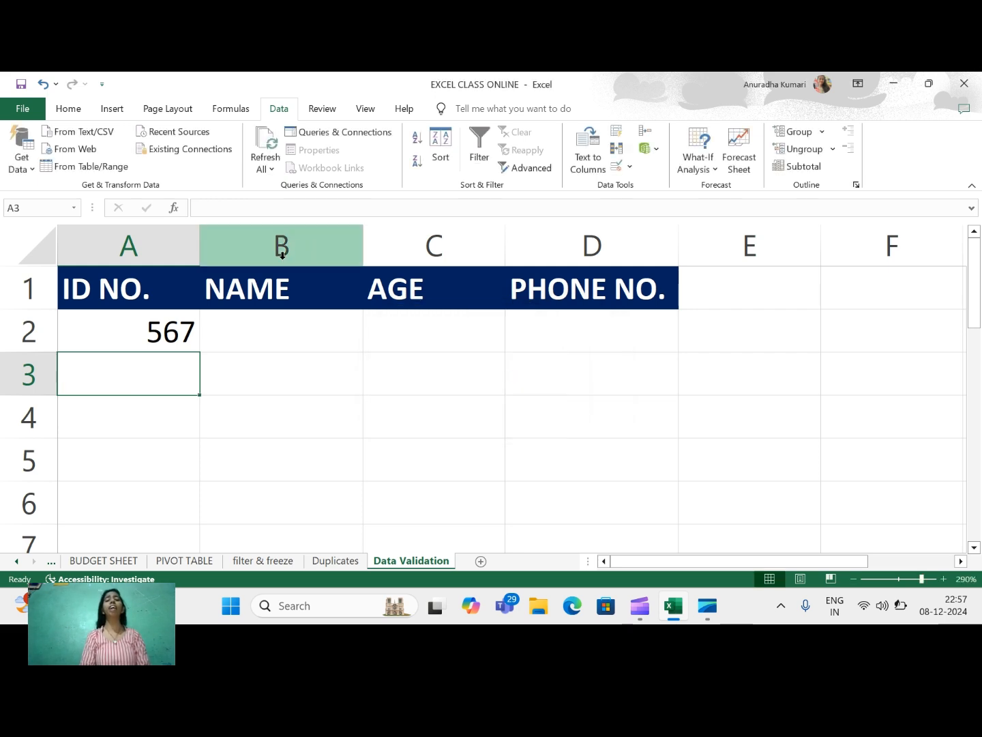
Select B2:B5 and apply a Text length rule between 2 and 15 characters.
drag(266, 326, 255, 450)
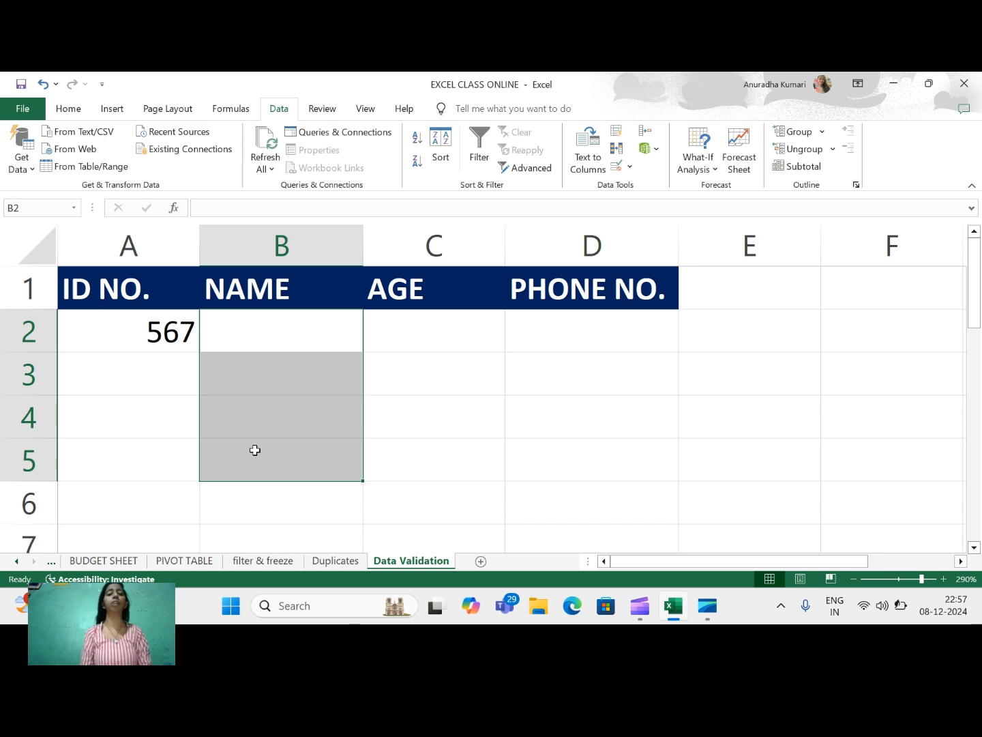
click(614, 169)
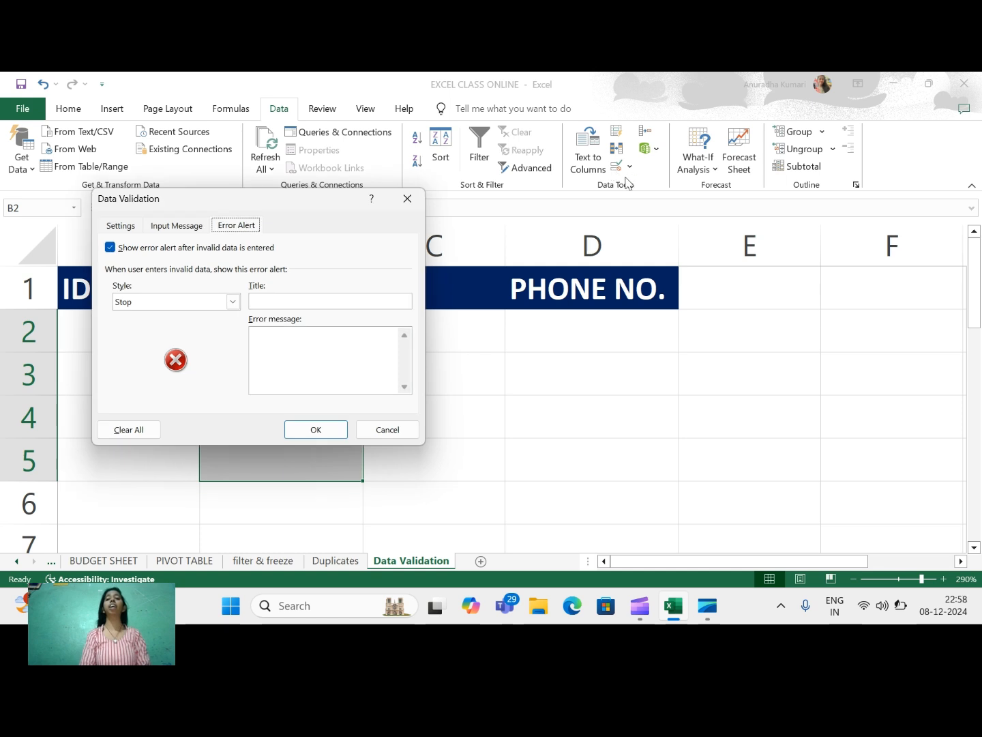
click(126, 225)
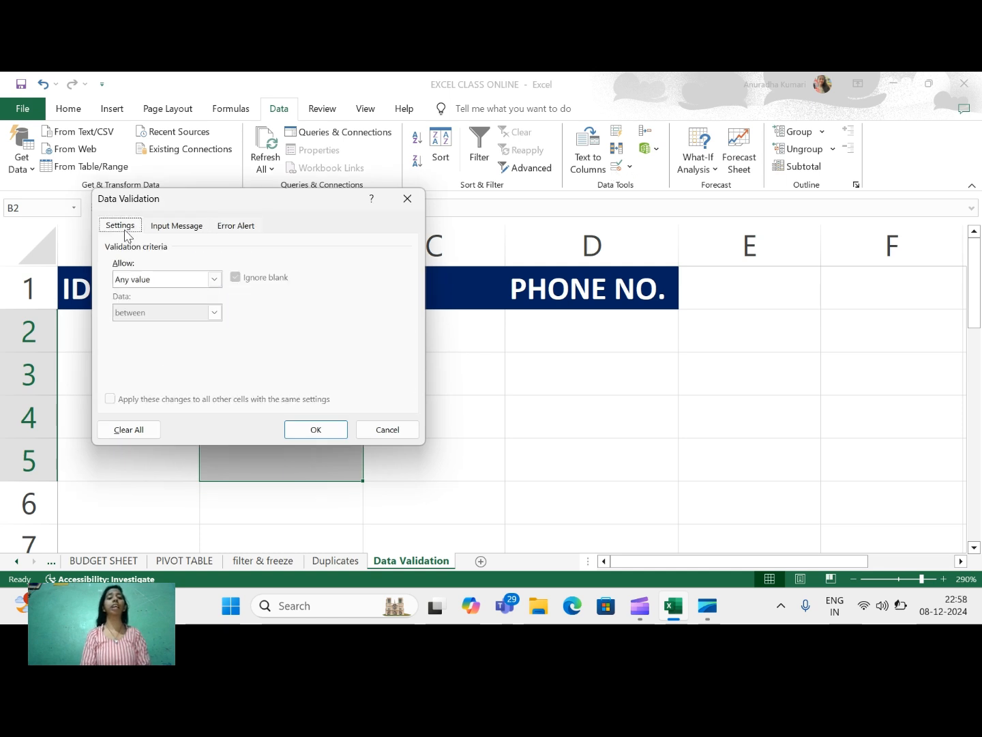
click(215, 280)
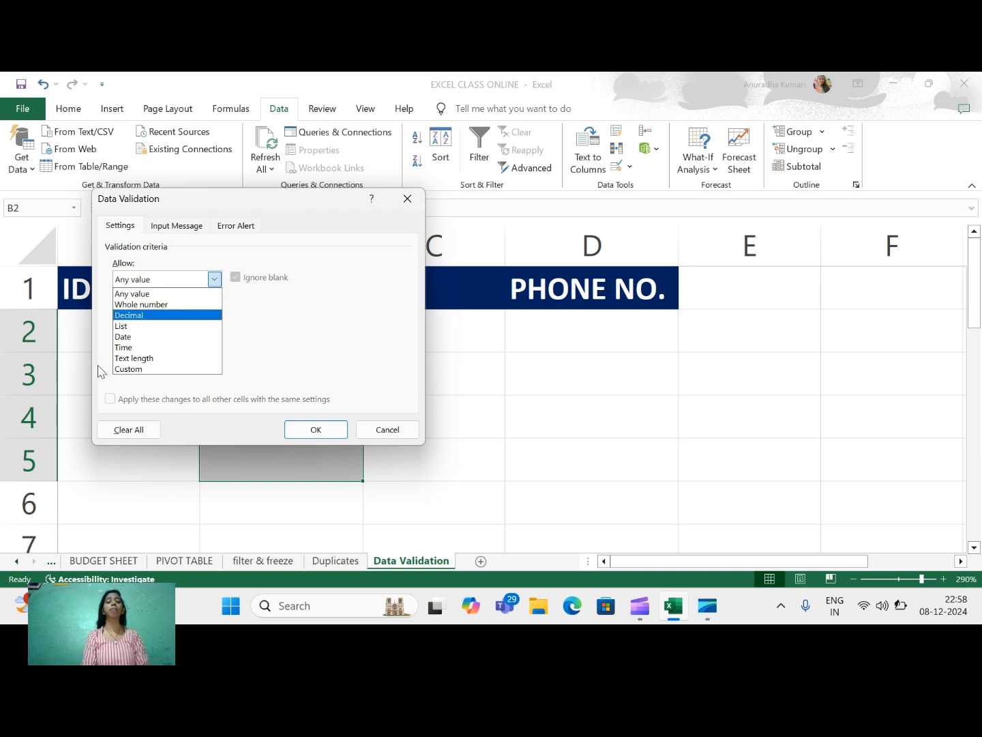
click(144, 360)
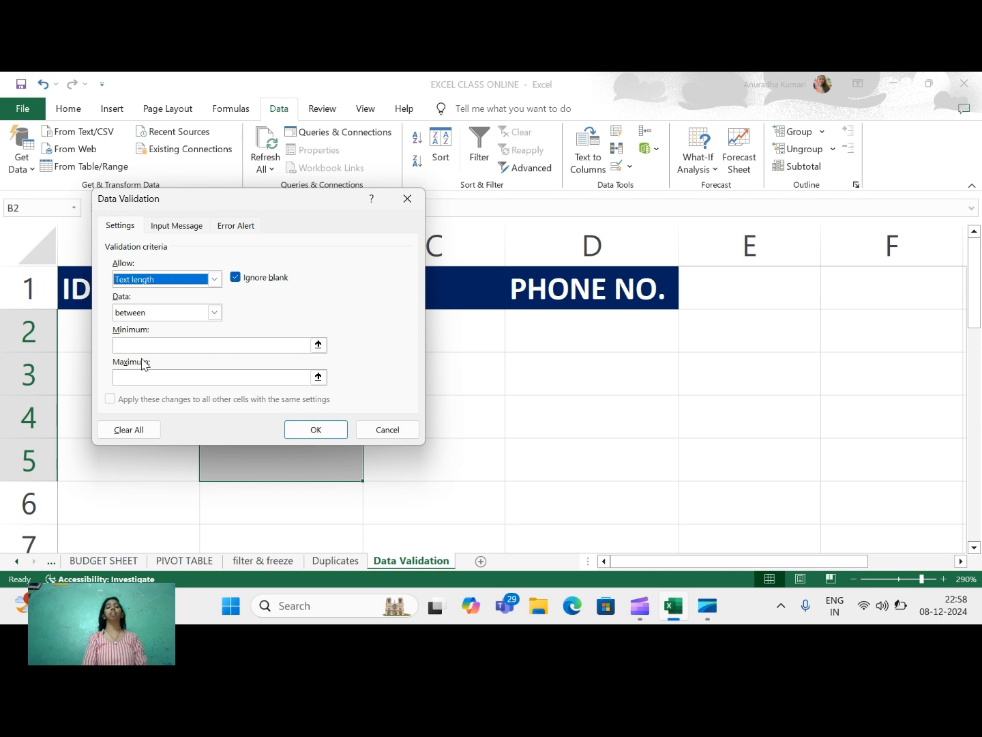
click(123, 343)
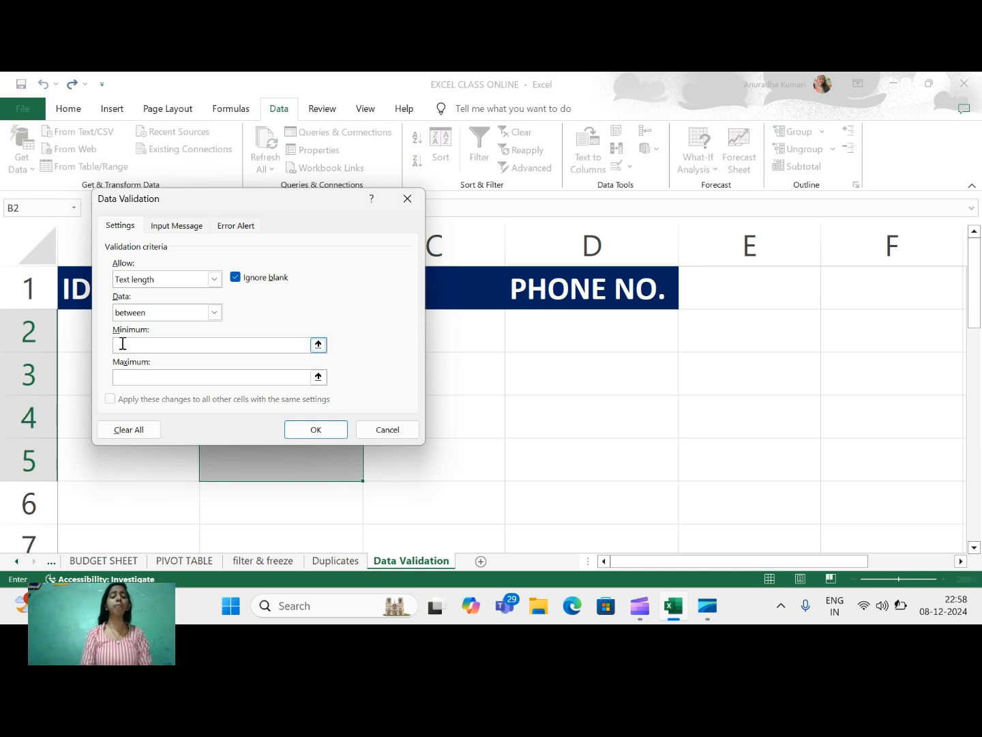
text(2)
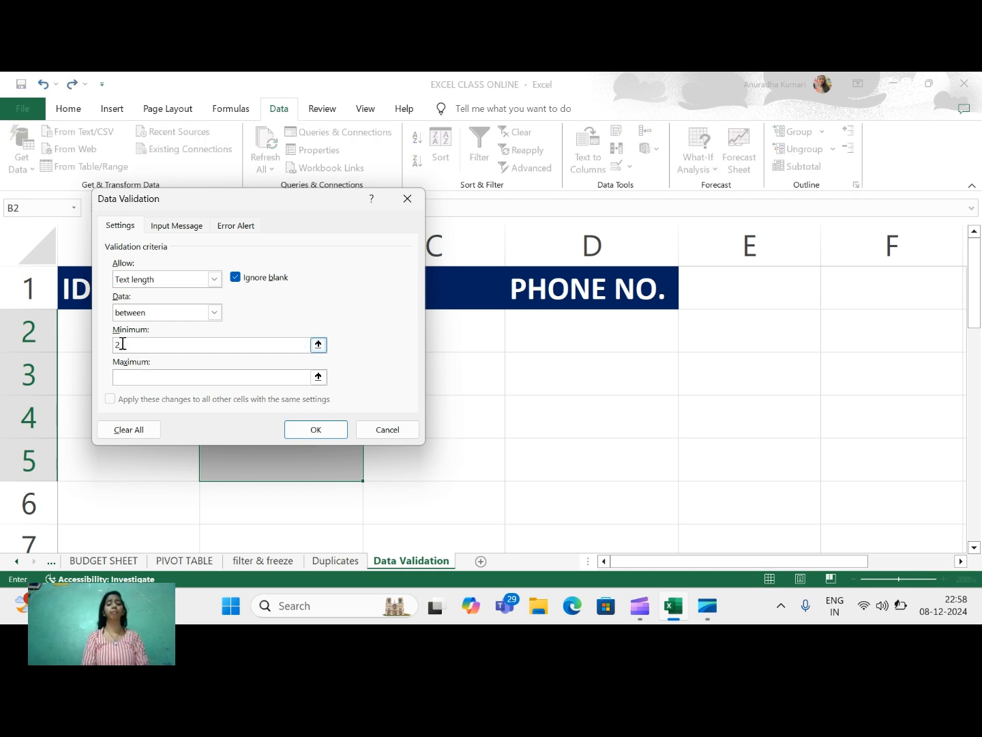
click(145, 378)
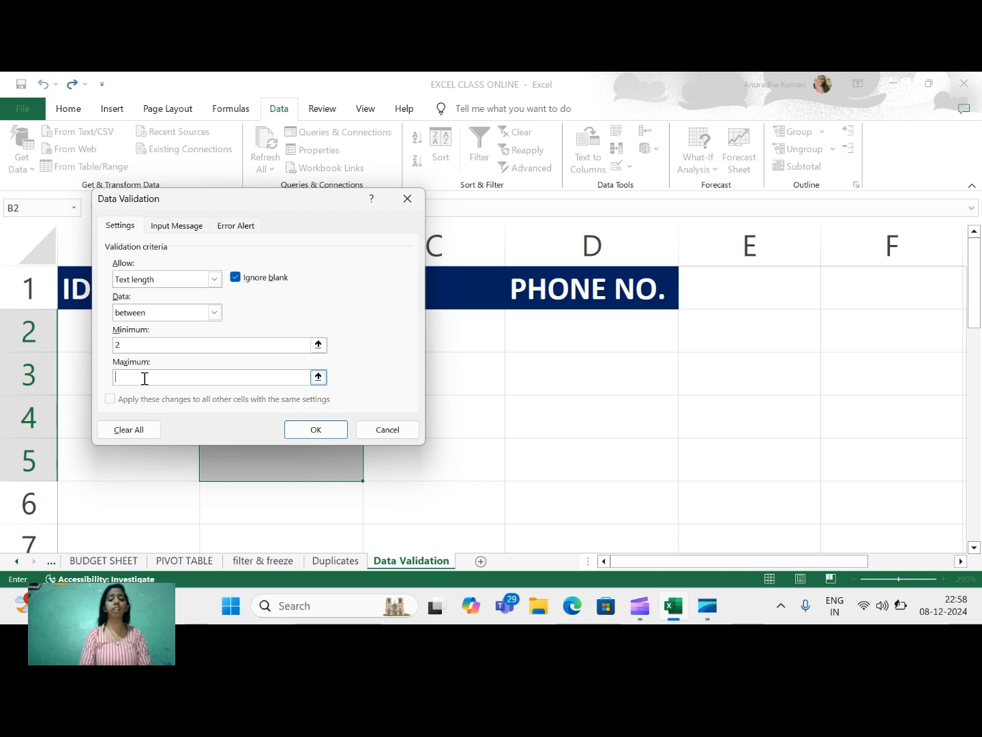
text(1)
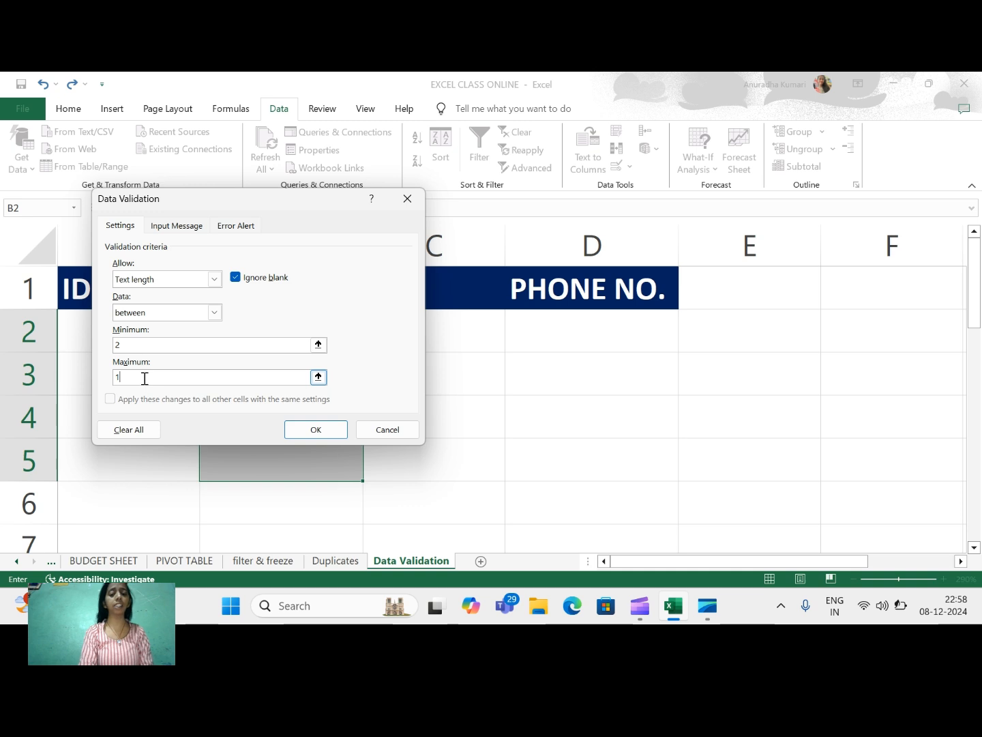
text(5)
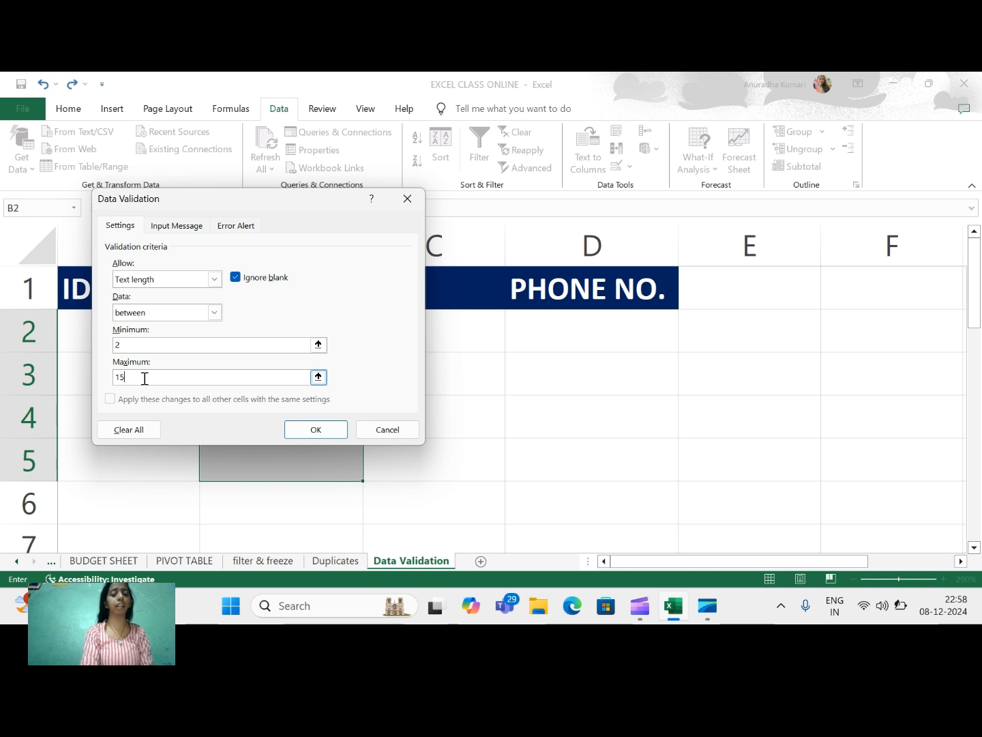
click(304, 427)
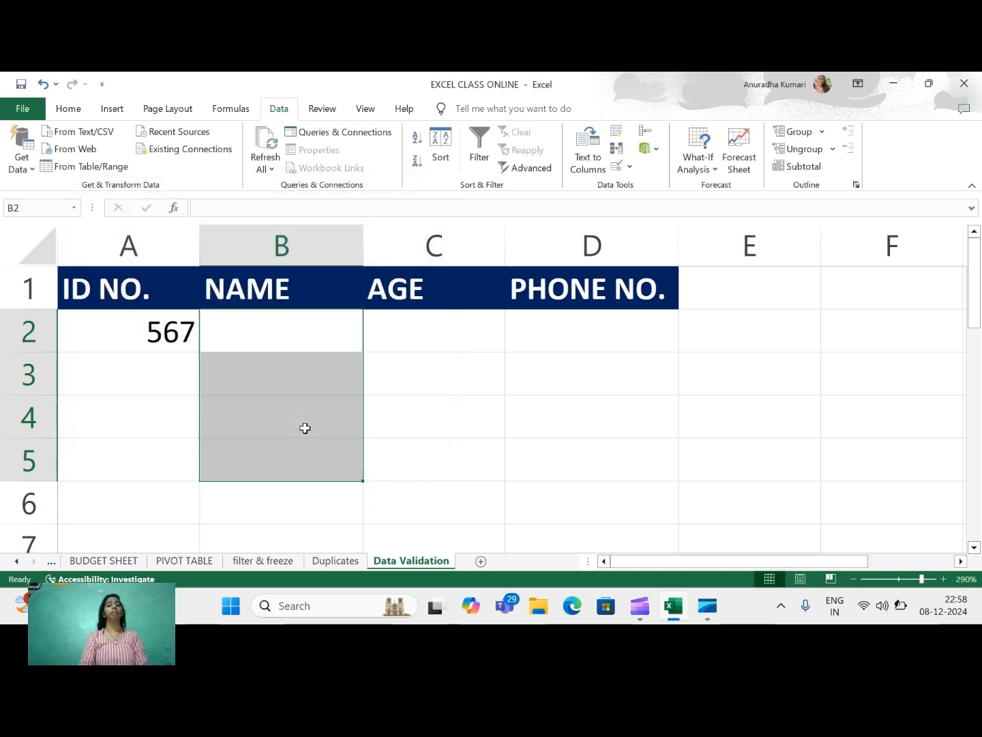
Enter om in B2, then confirm 'a' and a long full name are rejected in B3.
click(258, 325)
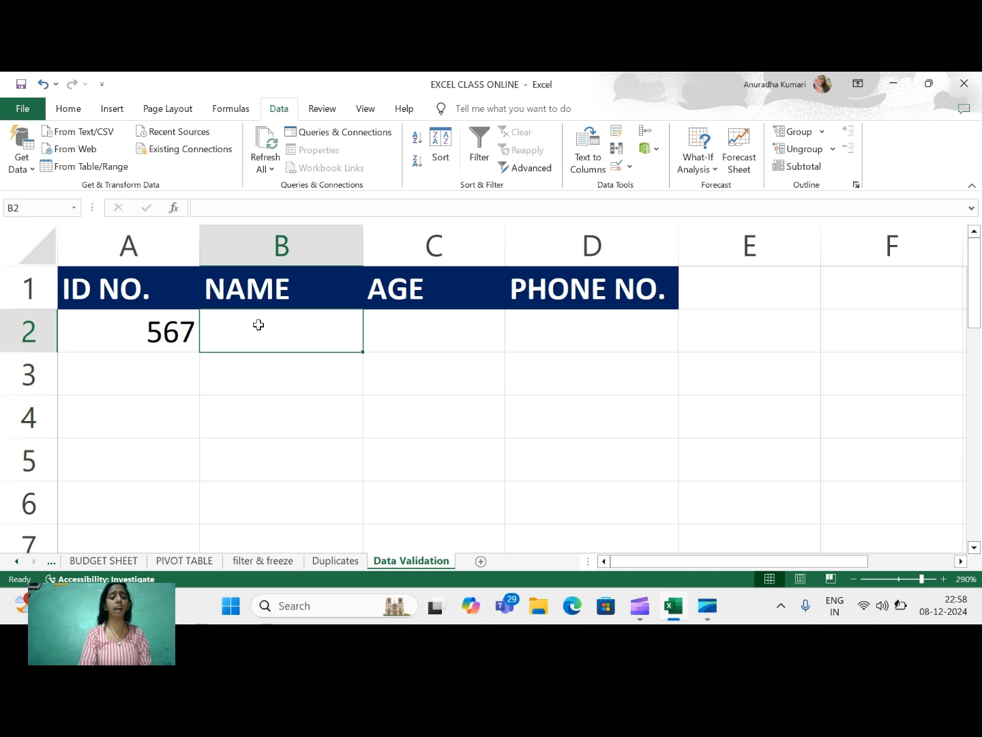
text(om)
key(Return)
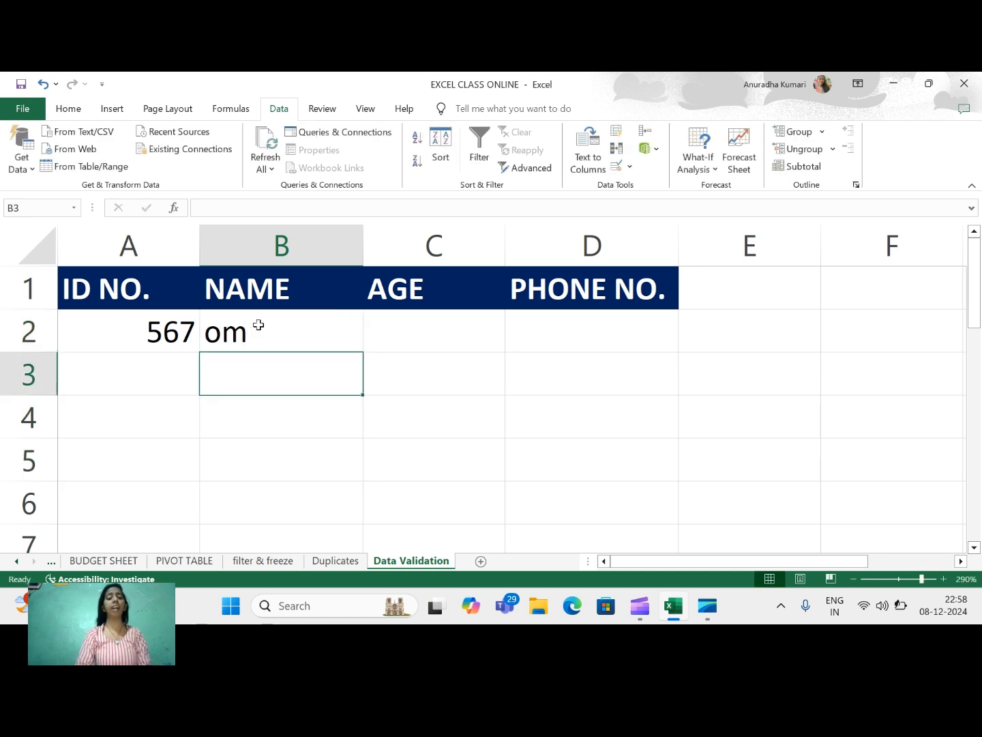
text(a)
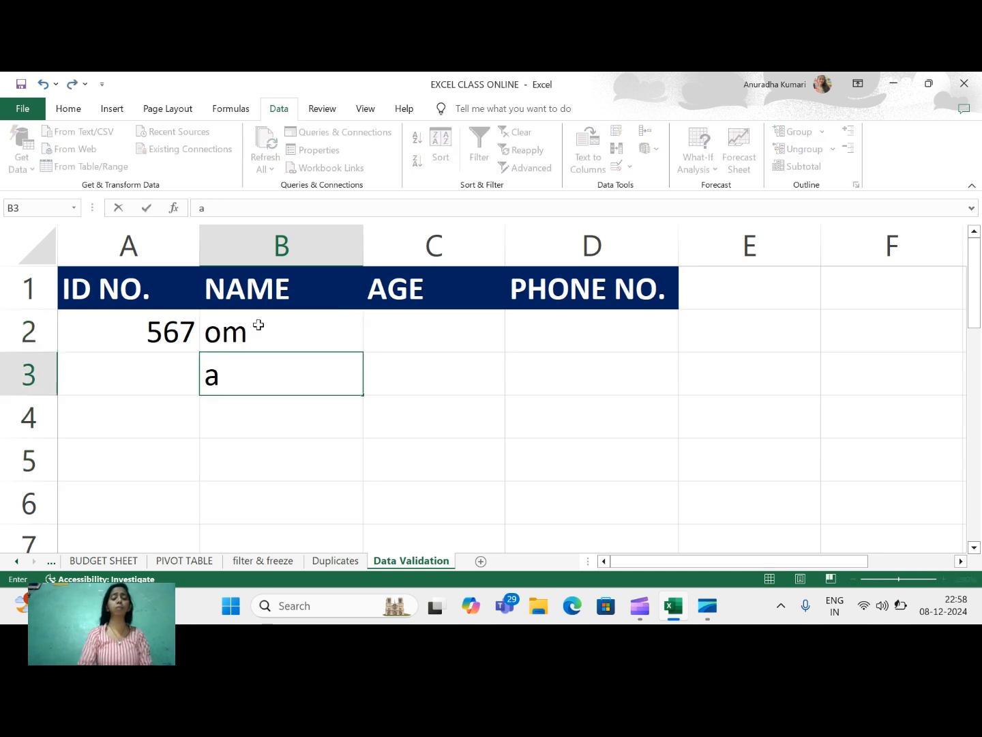
key(Return)
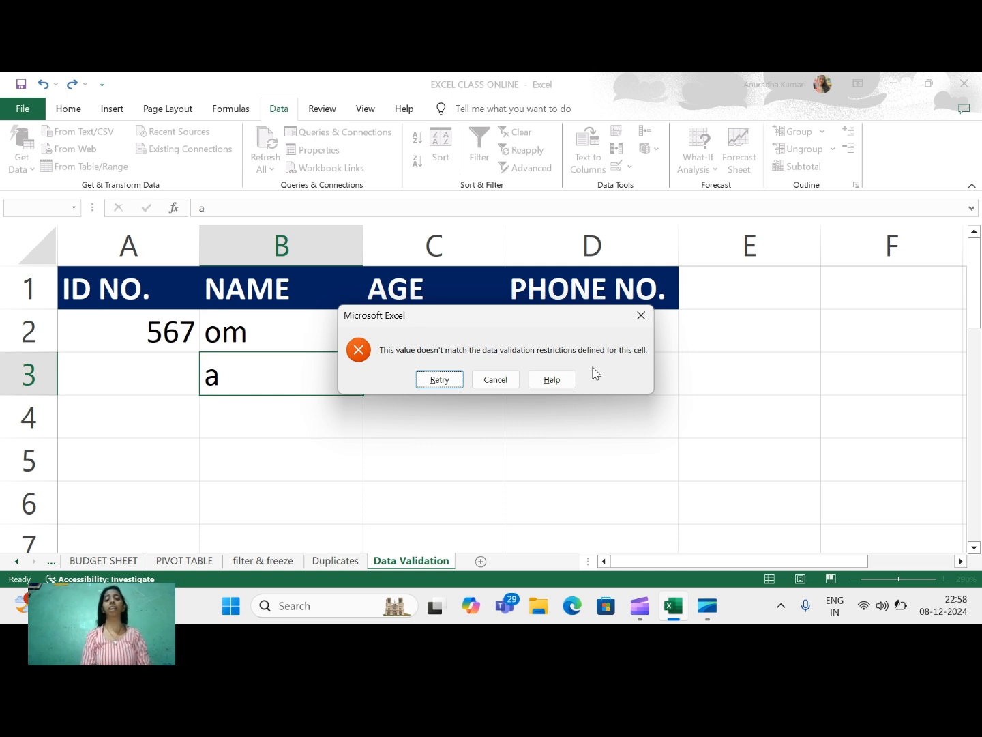
click(508, 382)
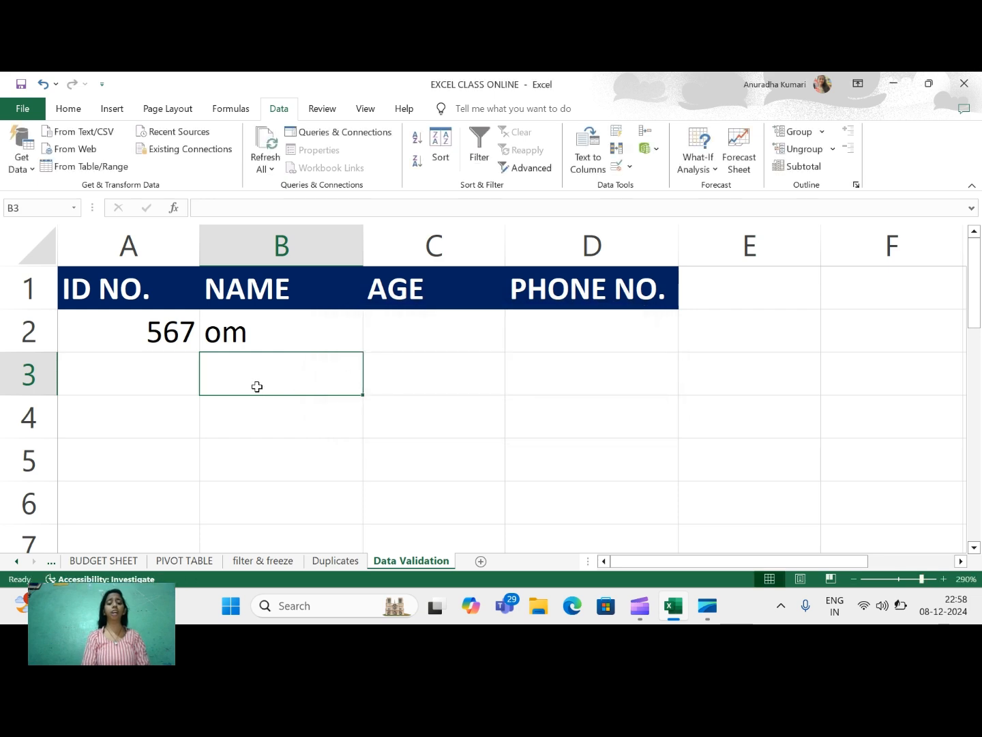
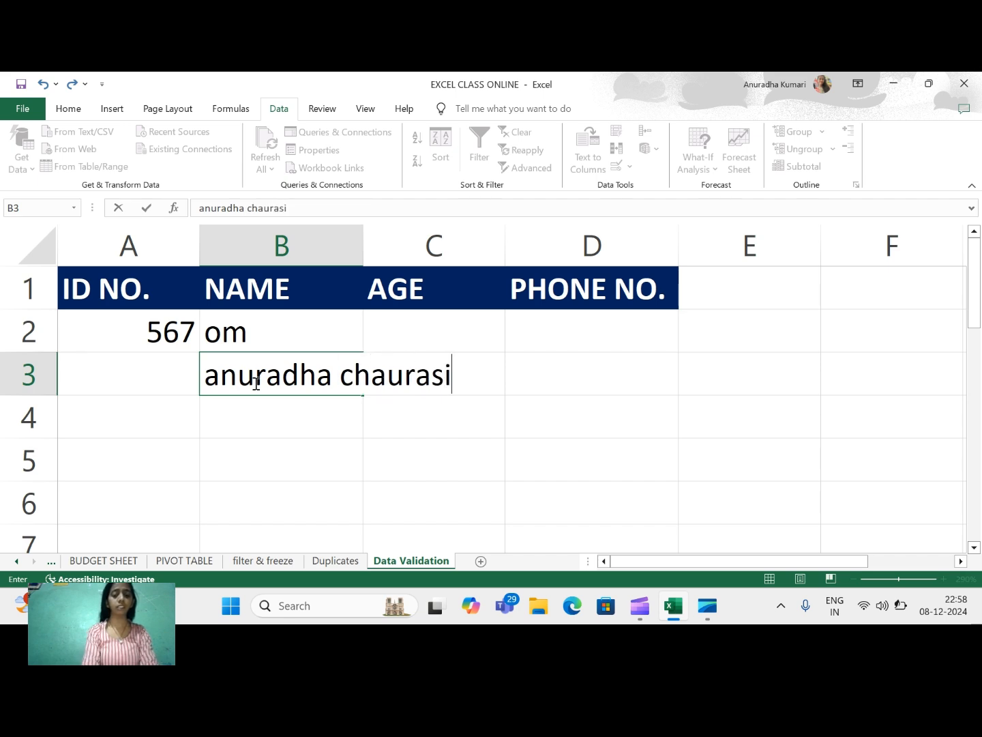
key(Return)
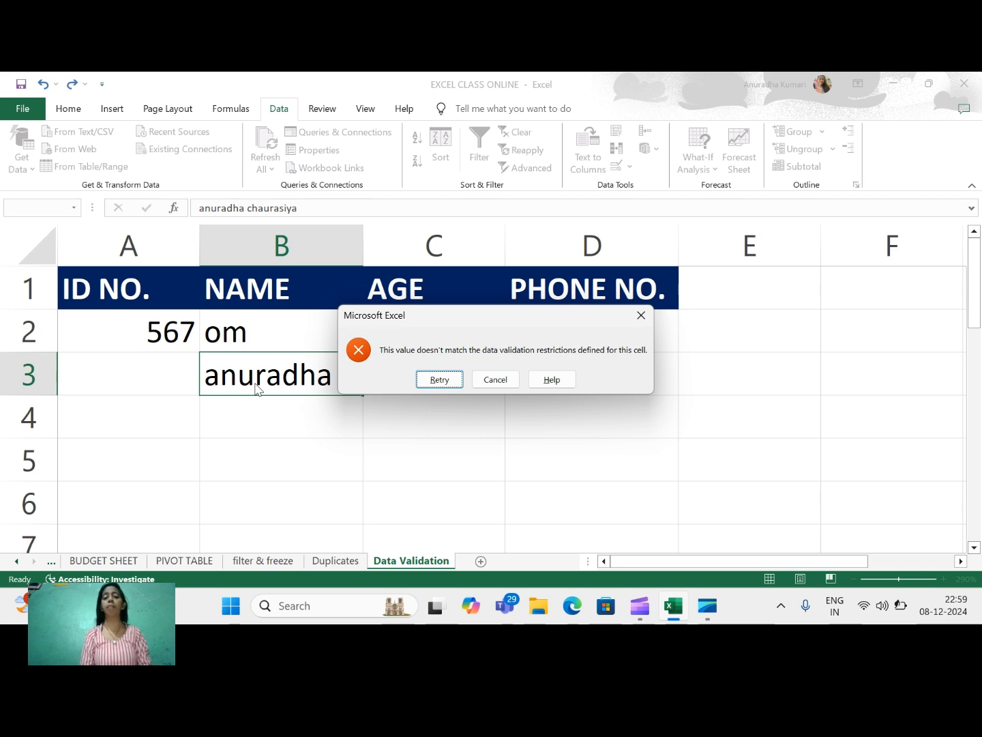
click(497, 380)
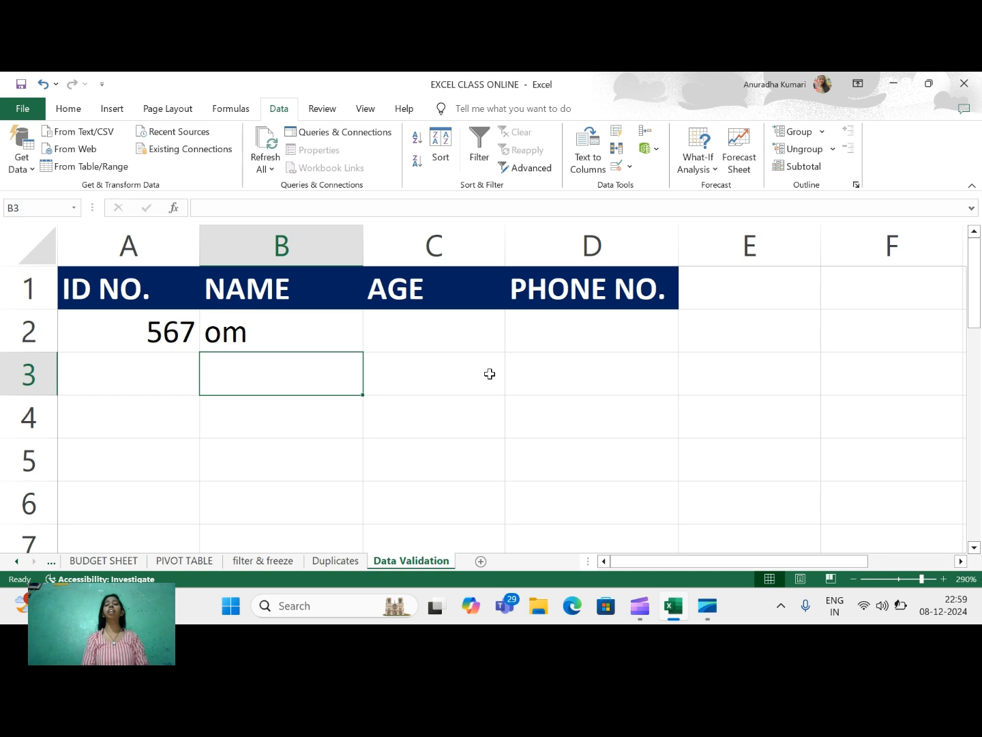
Select C2:C5 and allow only whole numbers between 18 and 35.
click(445, 344)
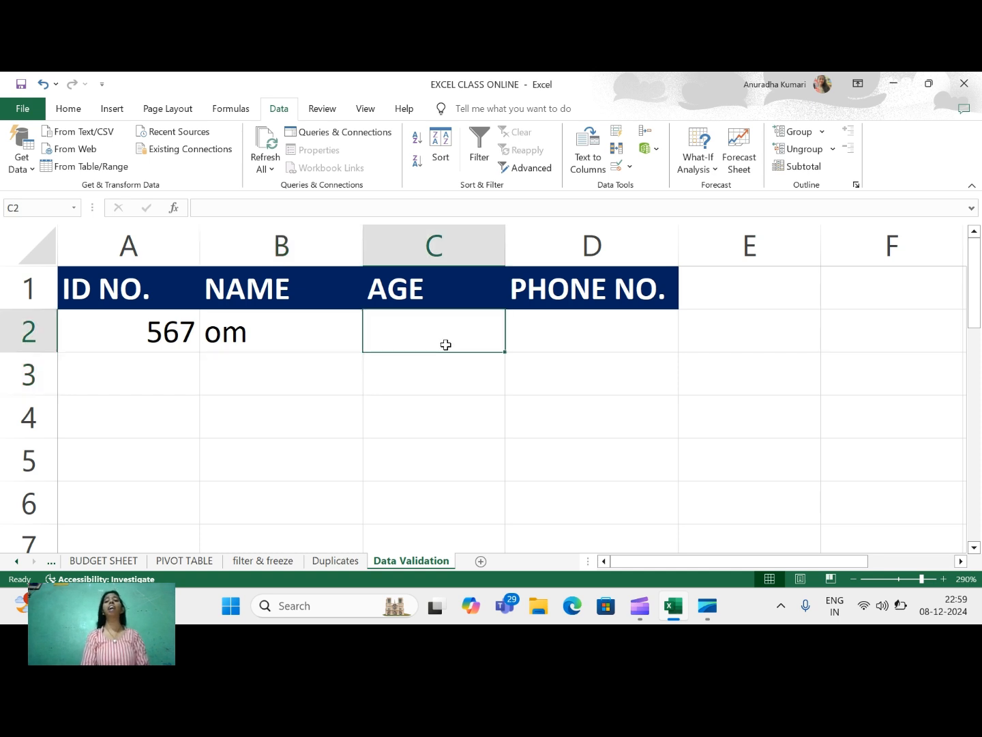
drag(445, 344, 435, 458)
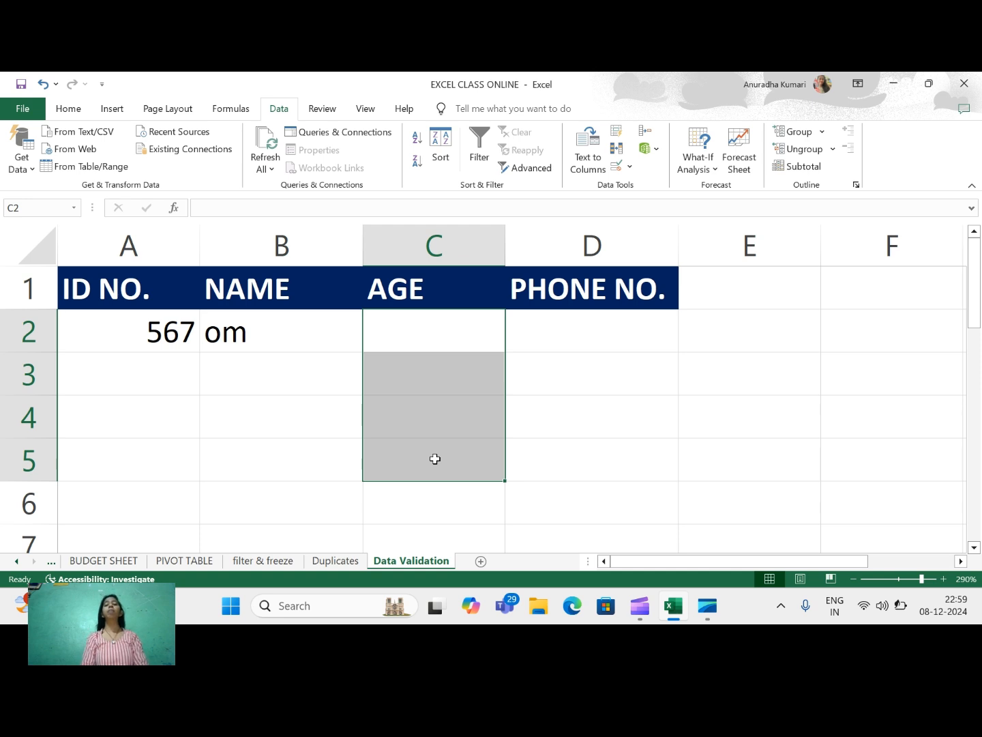
click(618, 168)
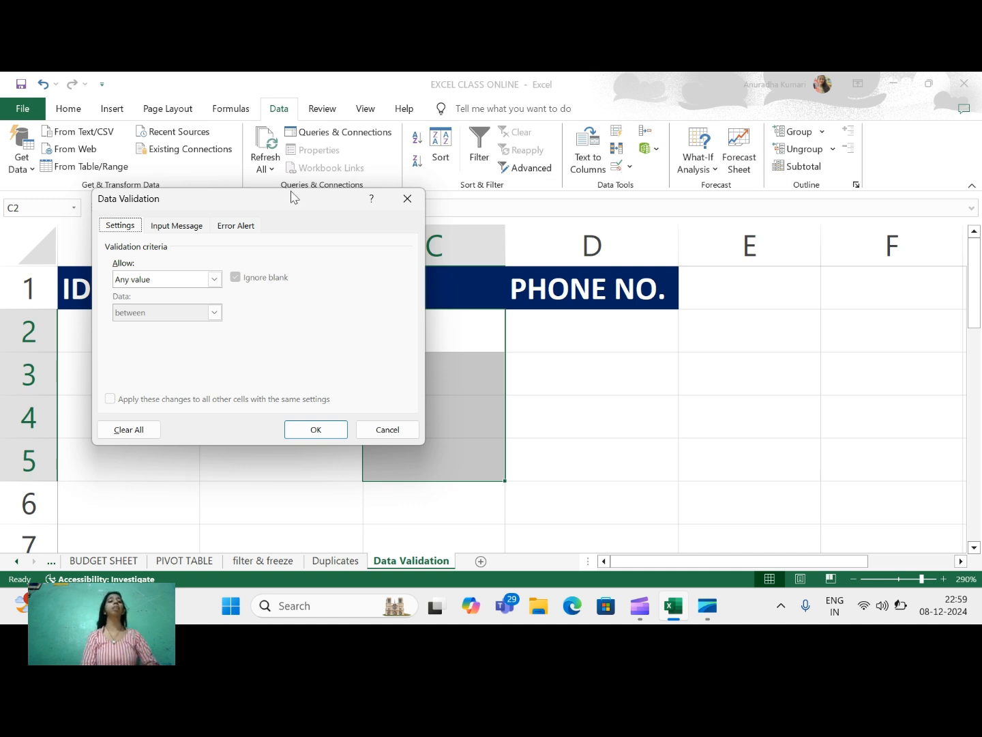
click(215, 279)
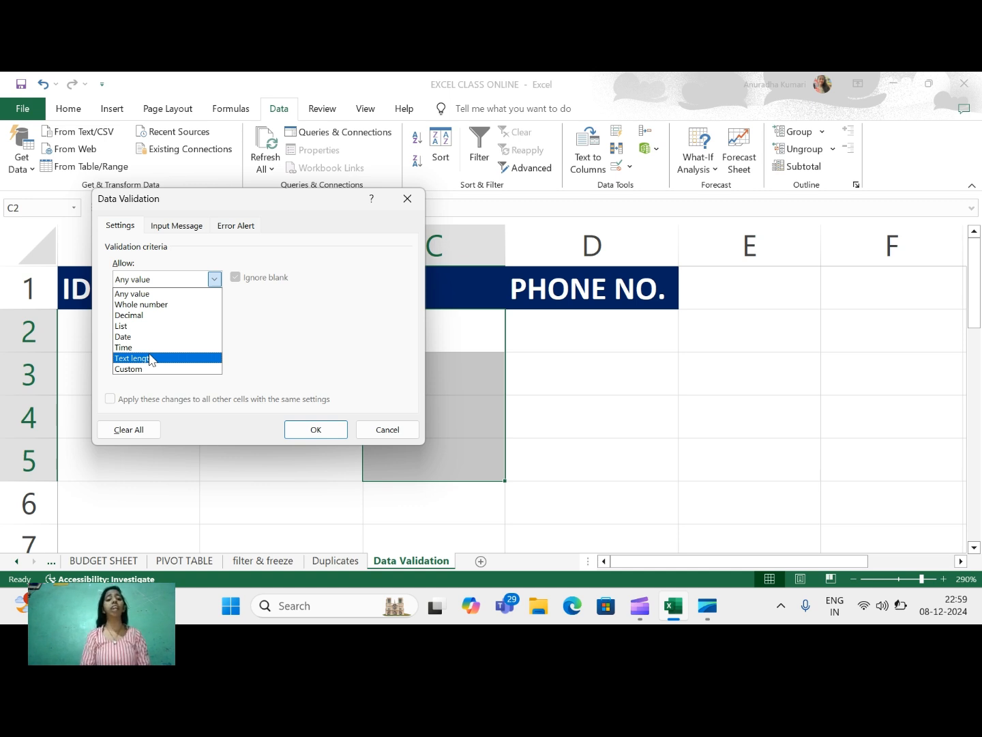
click(158, 305)
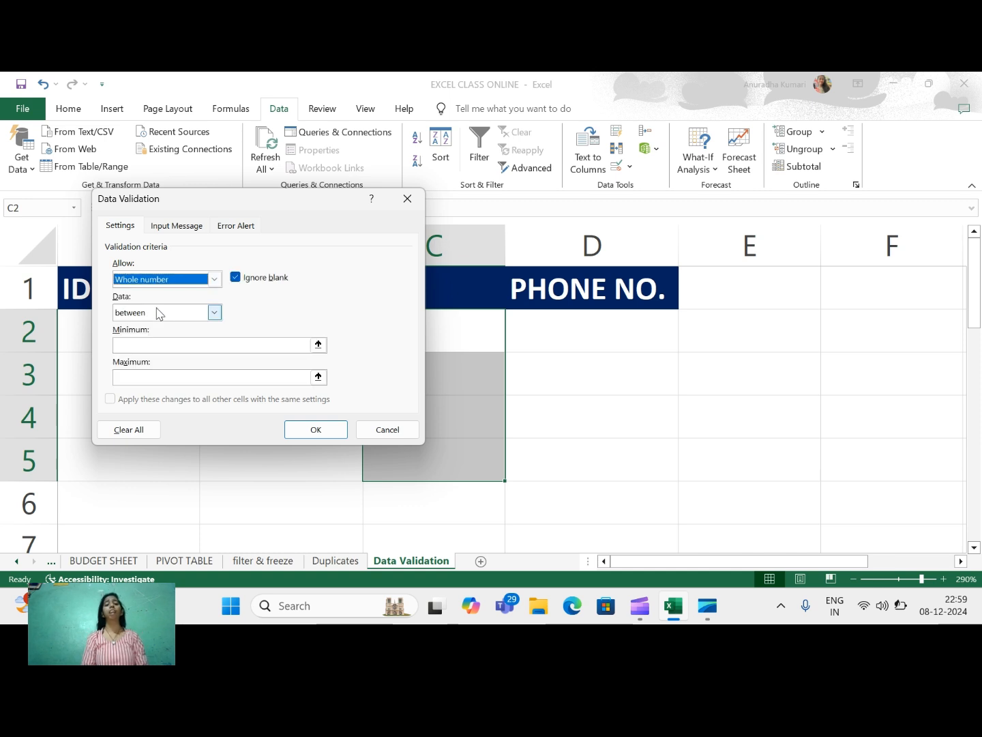
click(137, 345)
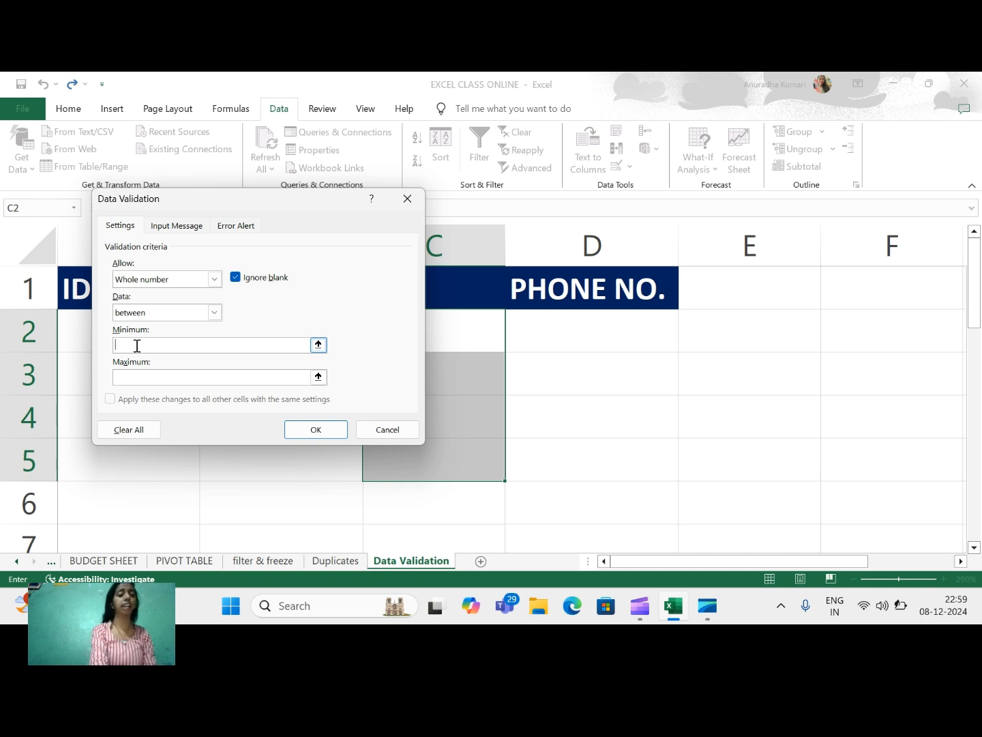
text(18)
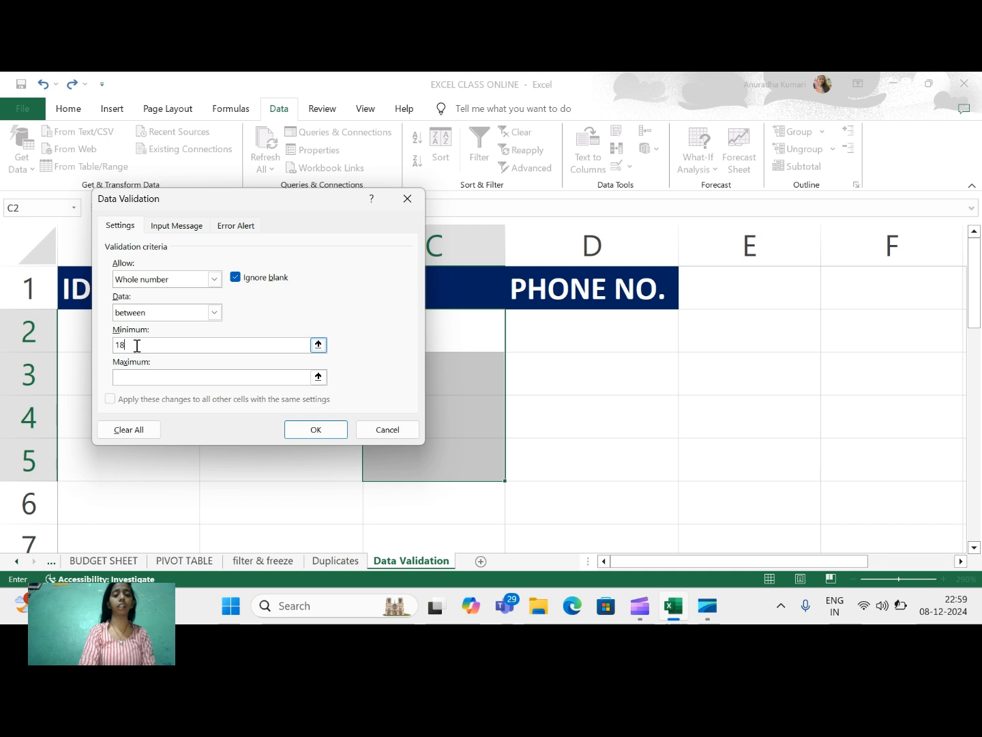
click(142, 379)
click(143, 379)
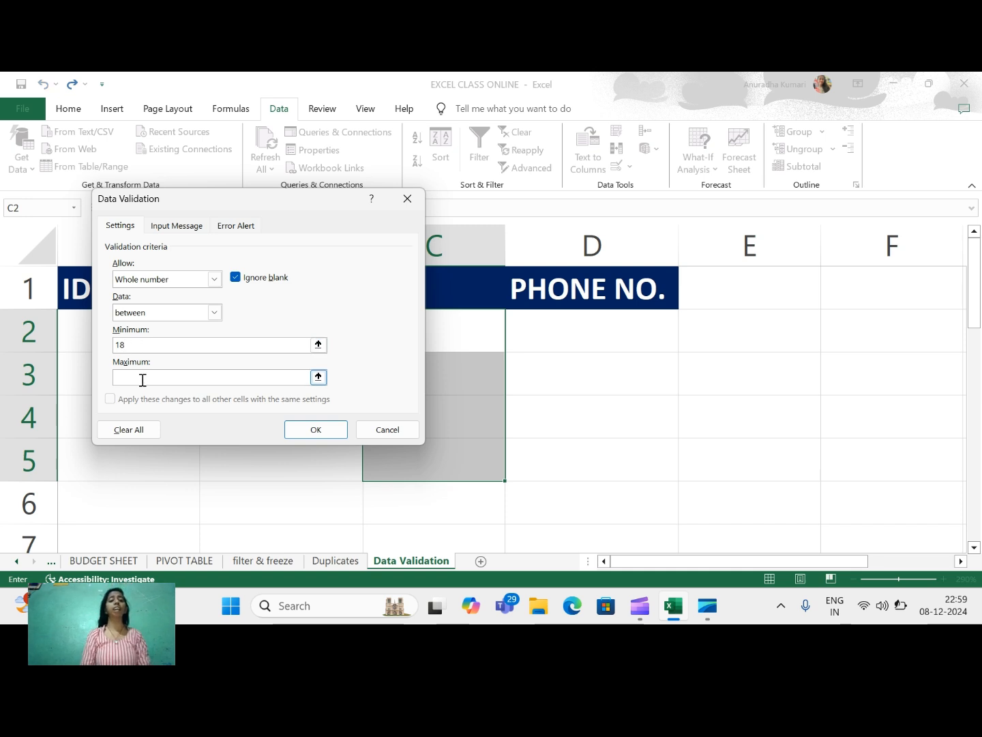
text(35)
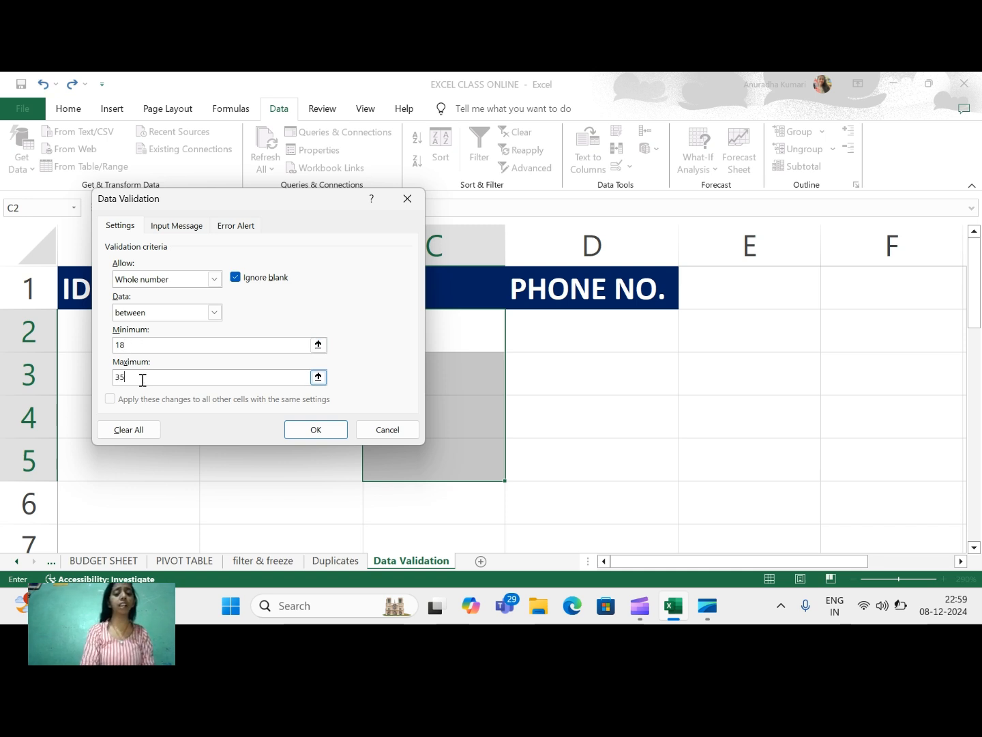
click(302, 433)
click(415, 322)
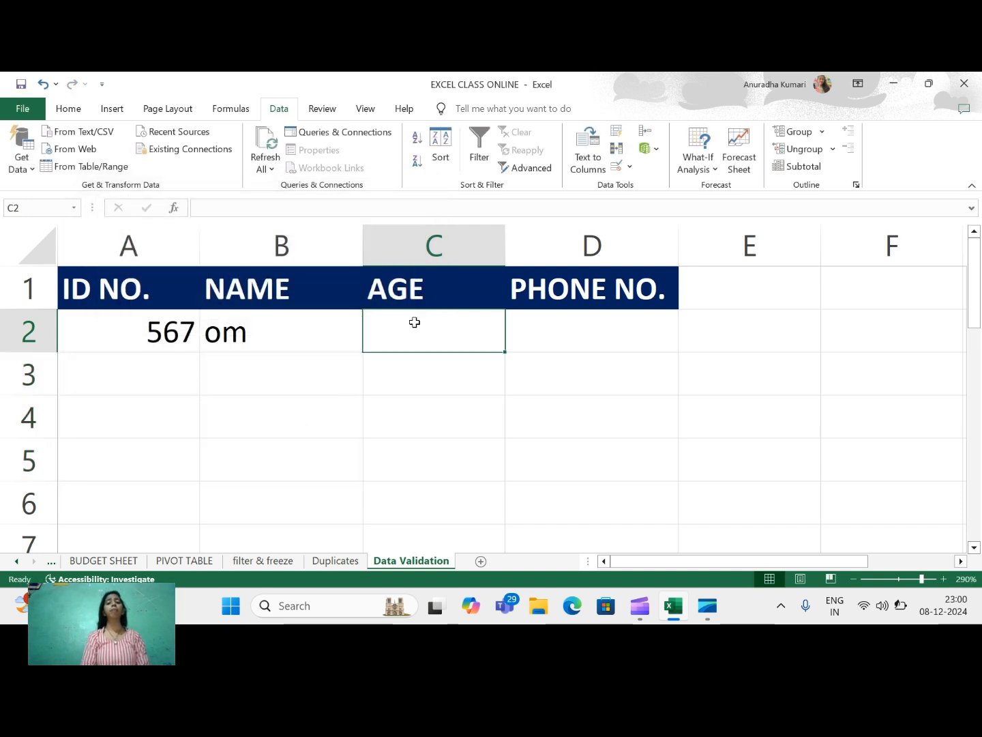
Enter ages 18, 32 and 35 in C2:C4, discarding rejected ages 17 and 36.
text(18)
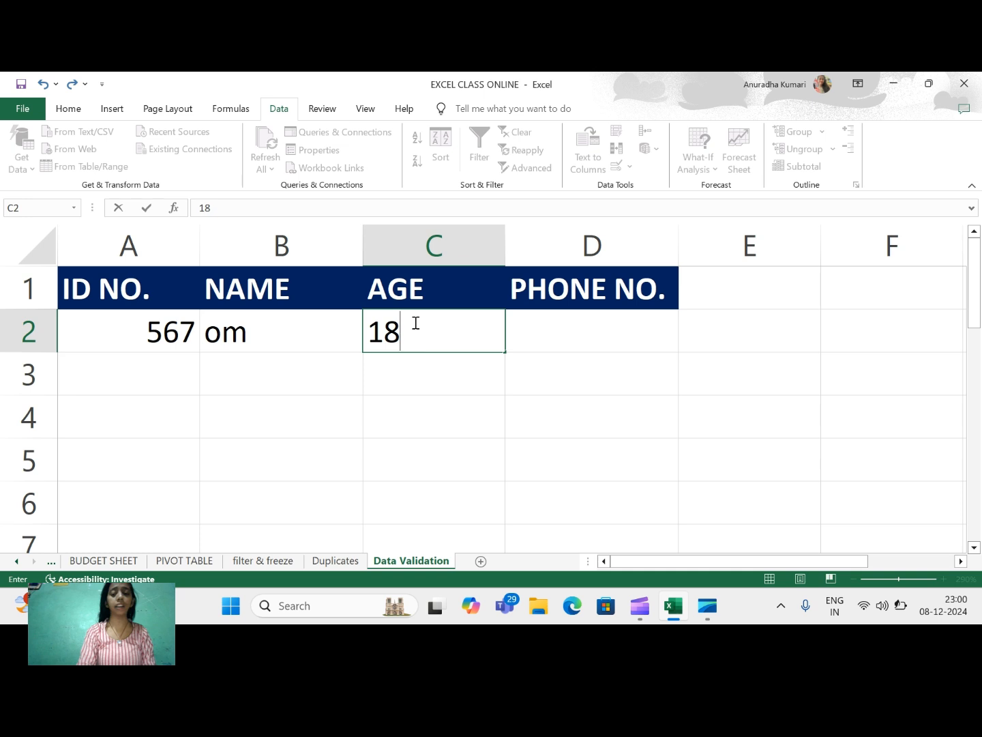
key(Return)
text(17)
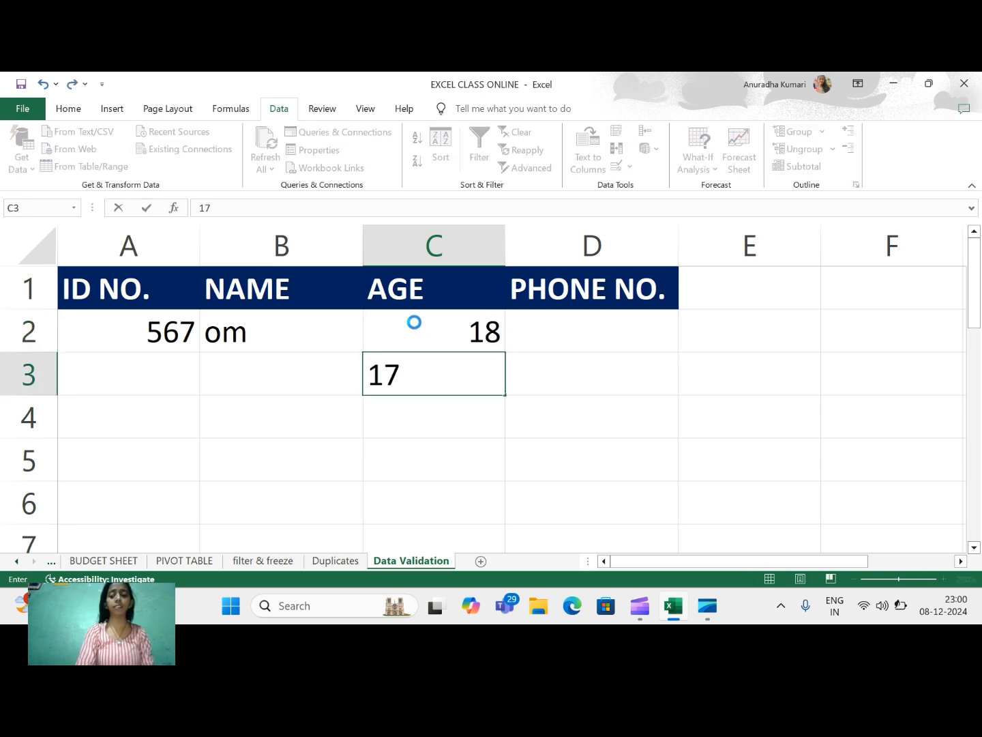
key(Return)
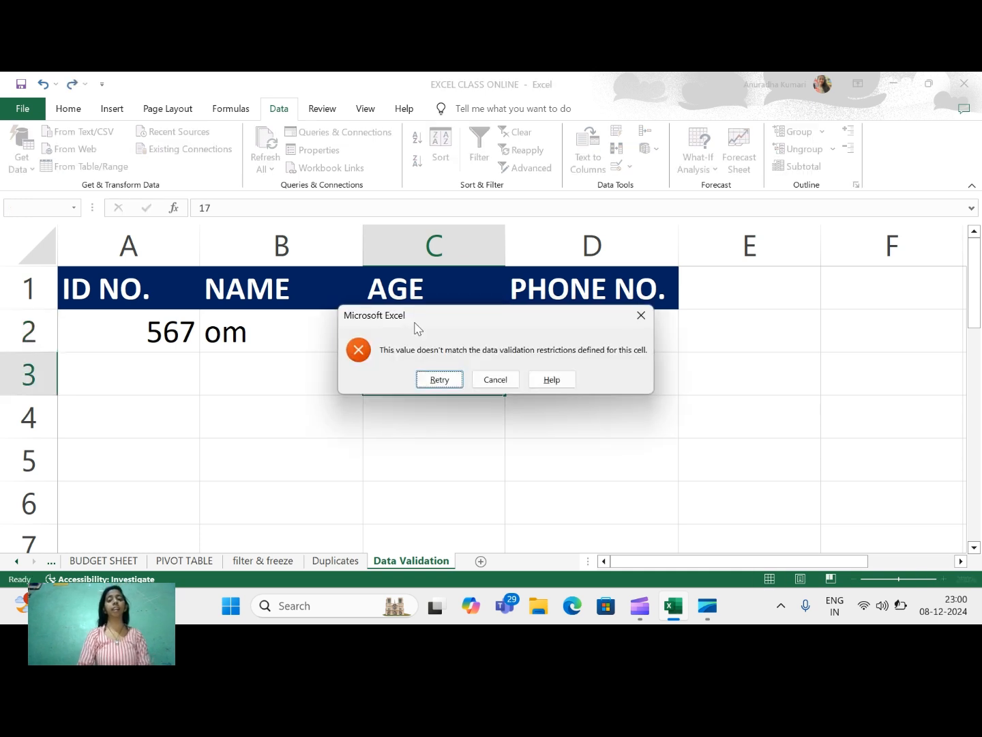
click(500, 379)
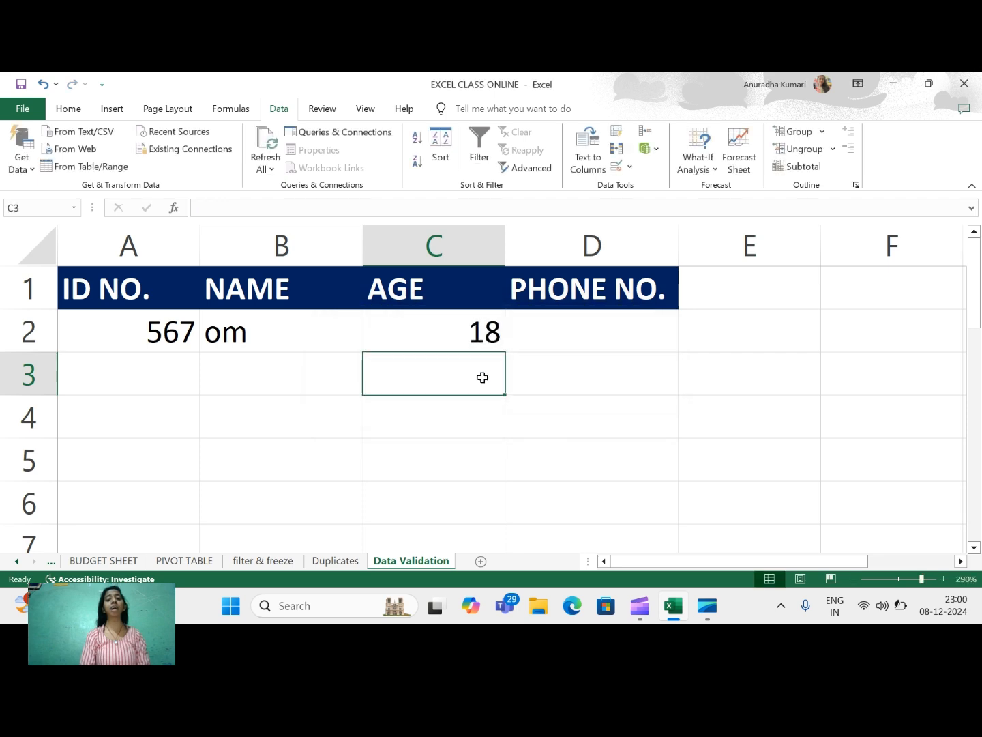
text(32)
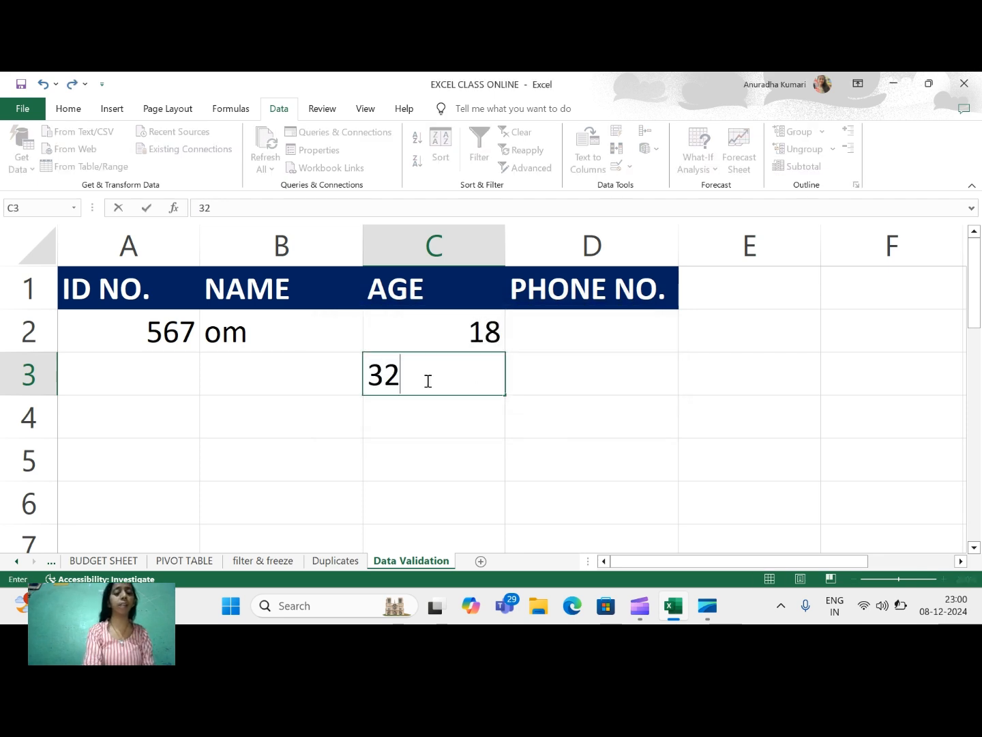
key(Return)
text(35)
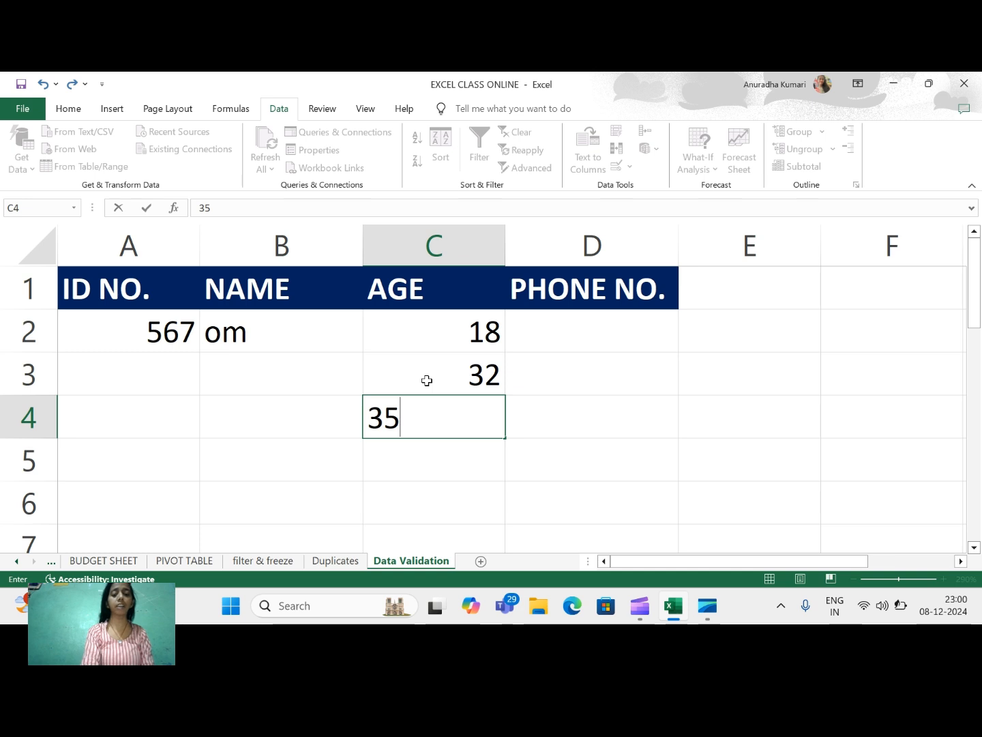
key(Return)
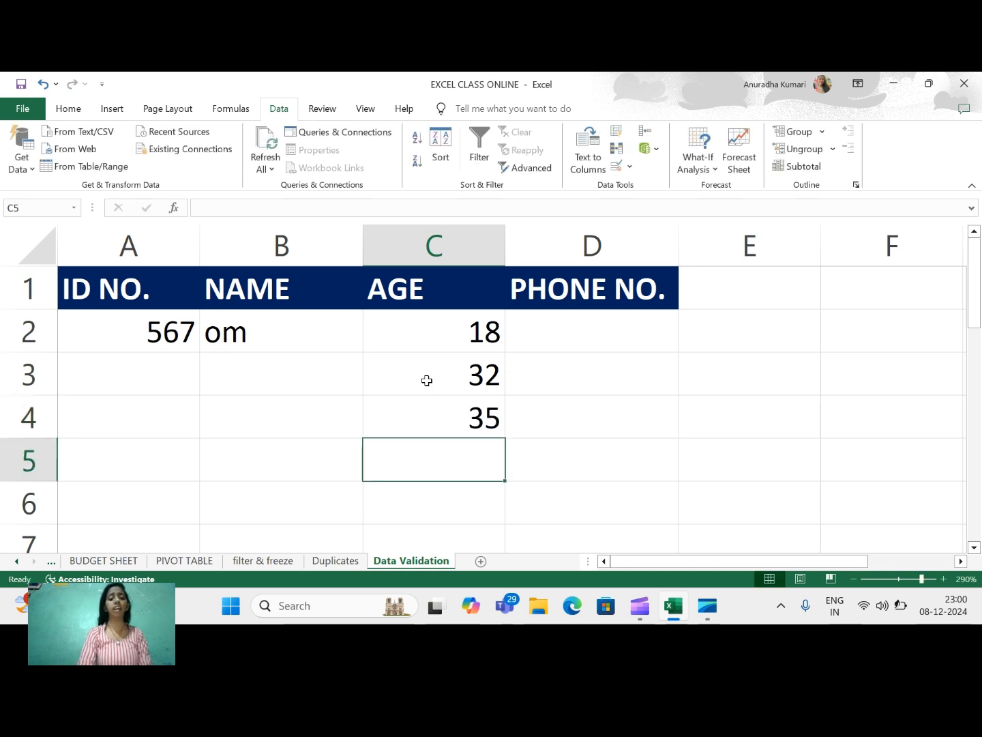
text(36)
key(Return)
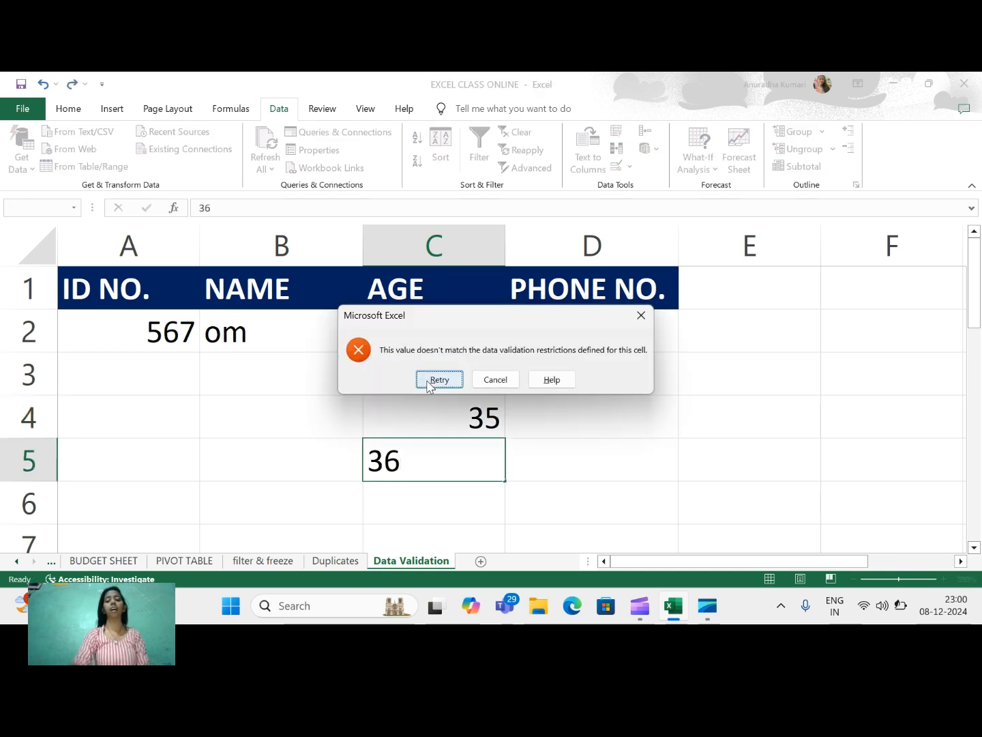
click(496, 381)
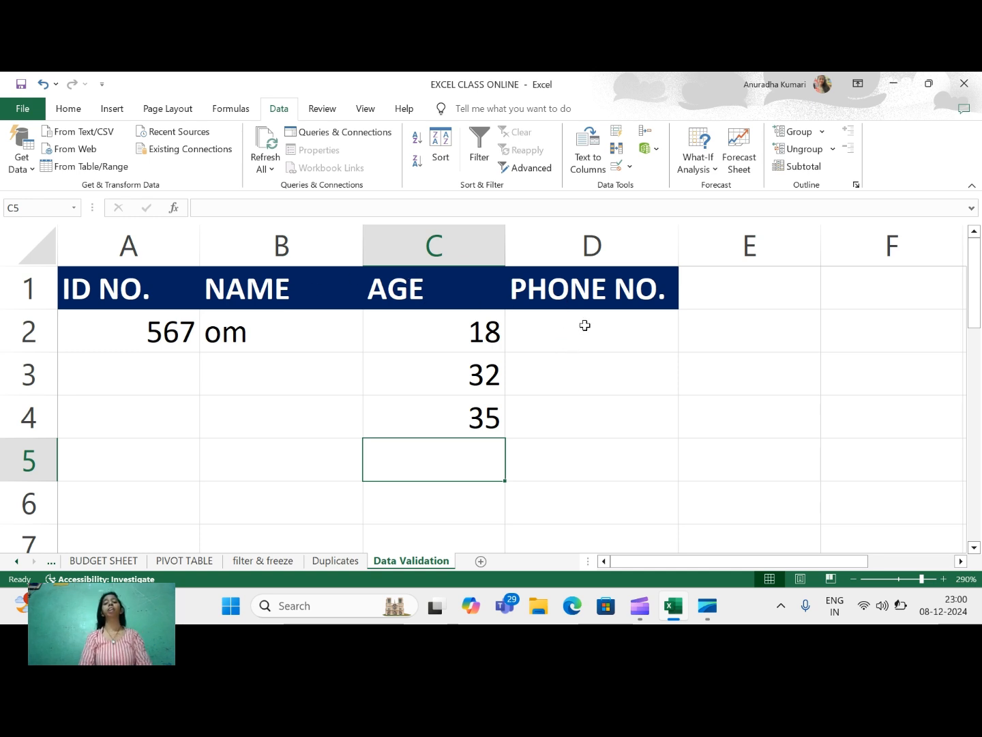
Select D2:D5 and apply a Text length rule with minimum and maximum 10.
drag(585, 325, 573, 453)
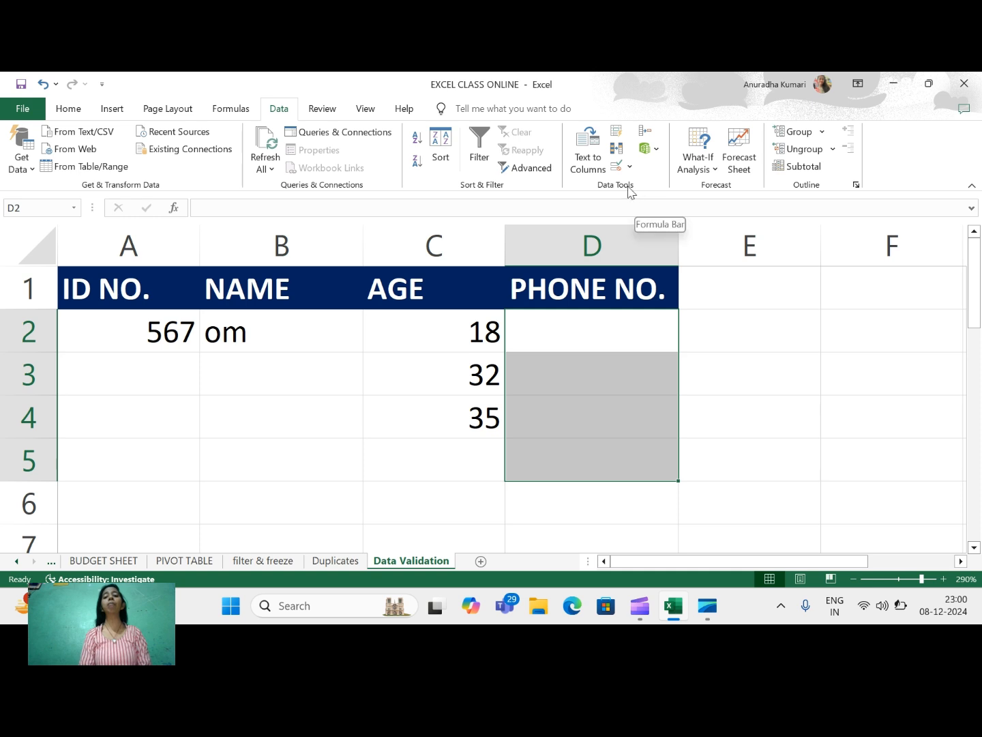
click(617, 166)
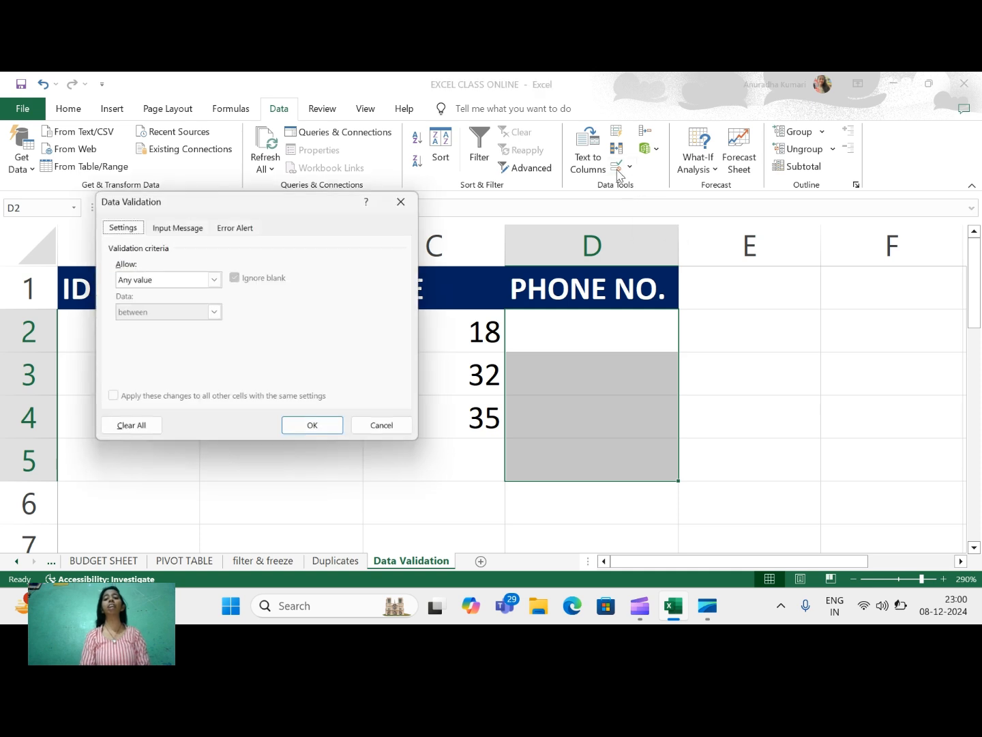
click(214, 279)
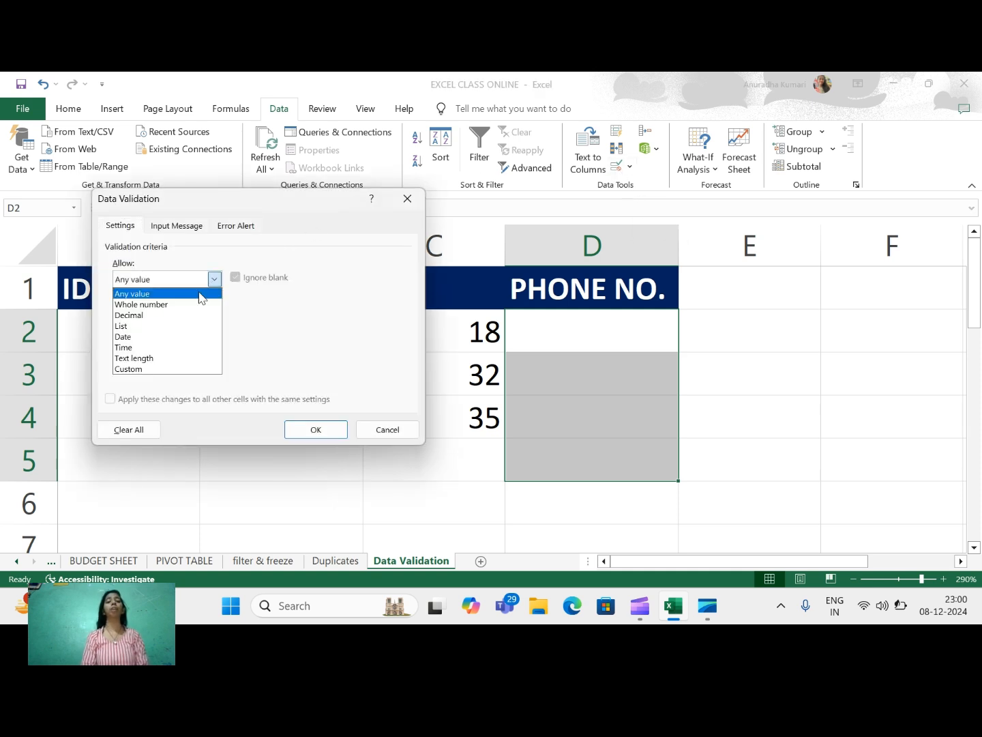
click(131, 358)
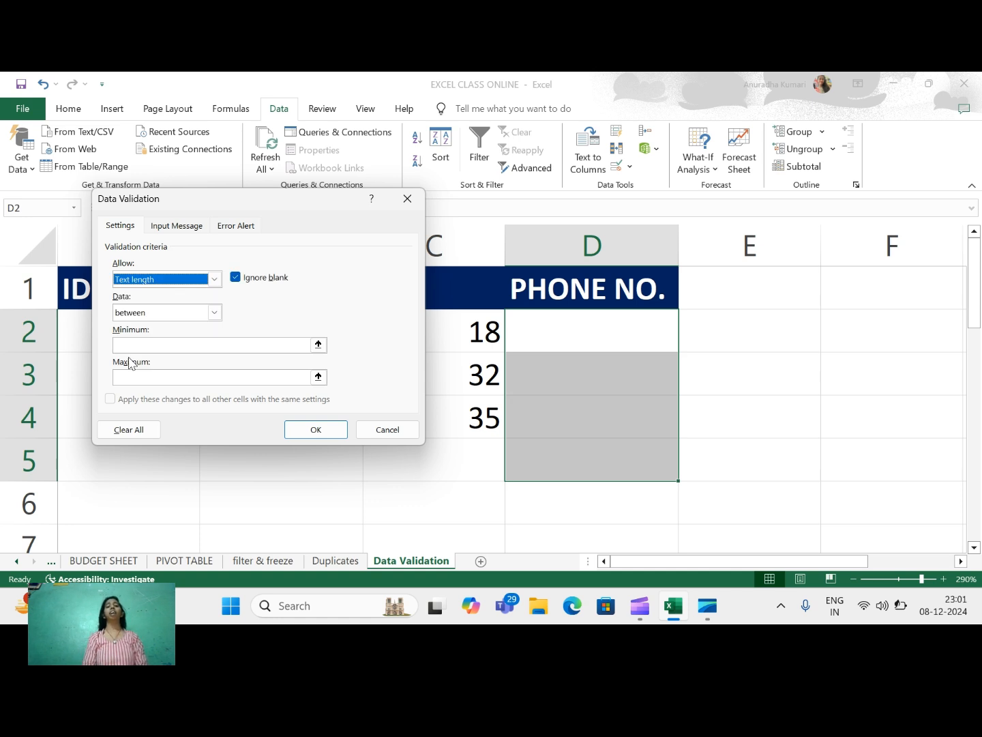
click(126, 343)
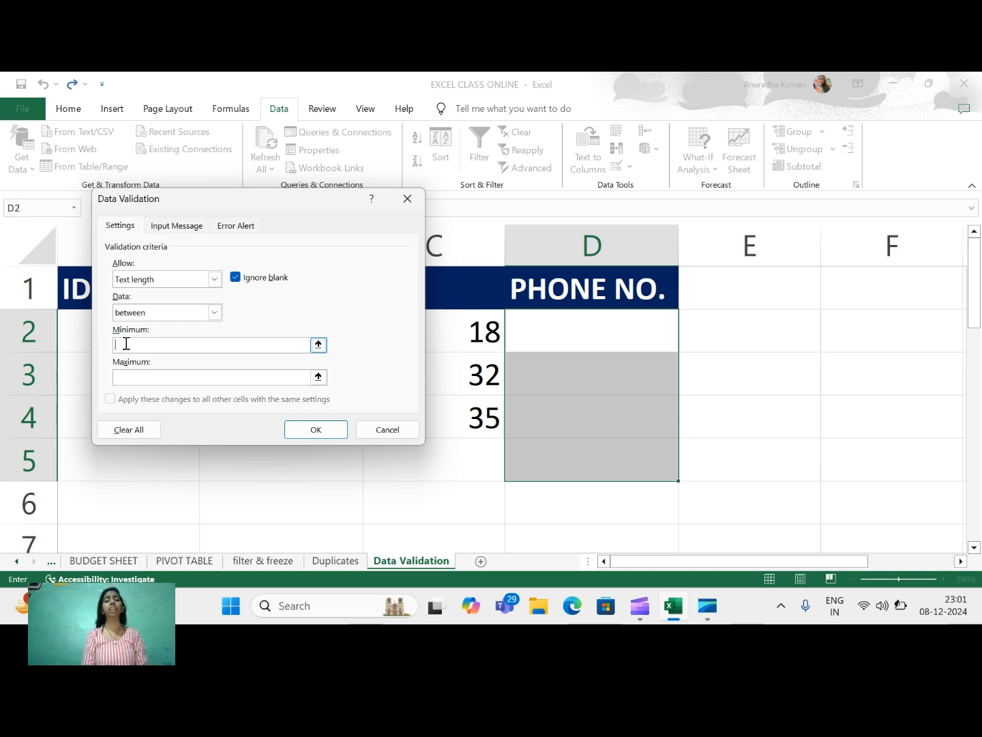
text(1)
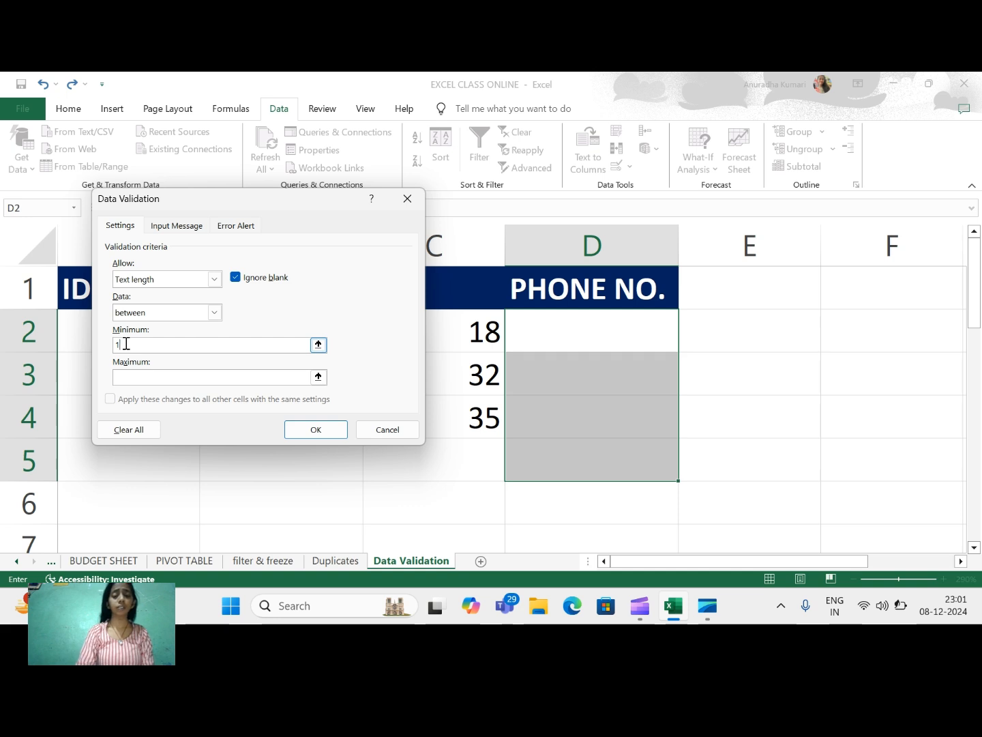
text(0)
click(139, 377)
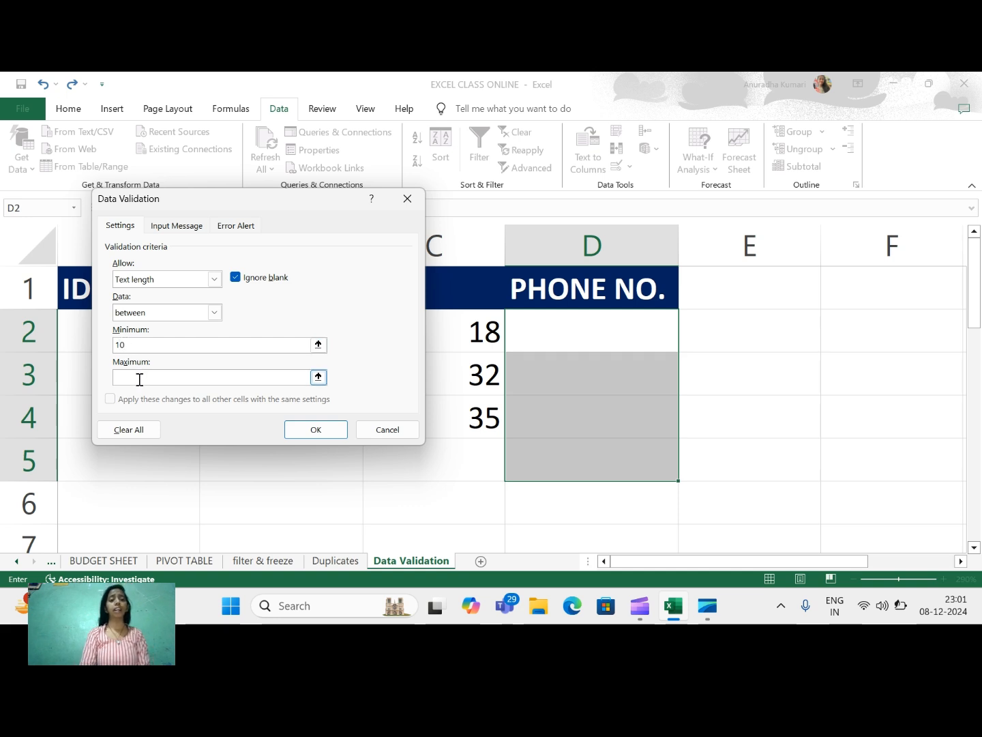
text(10)
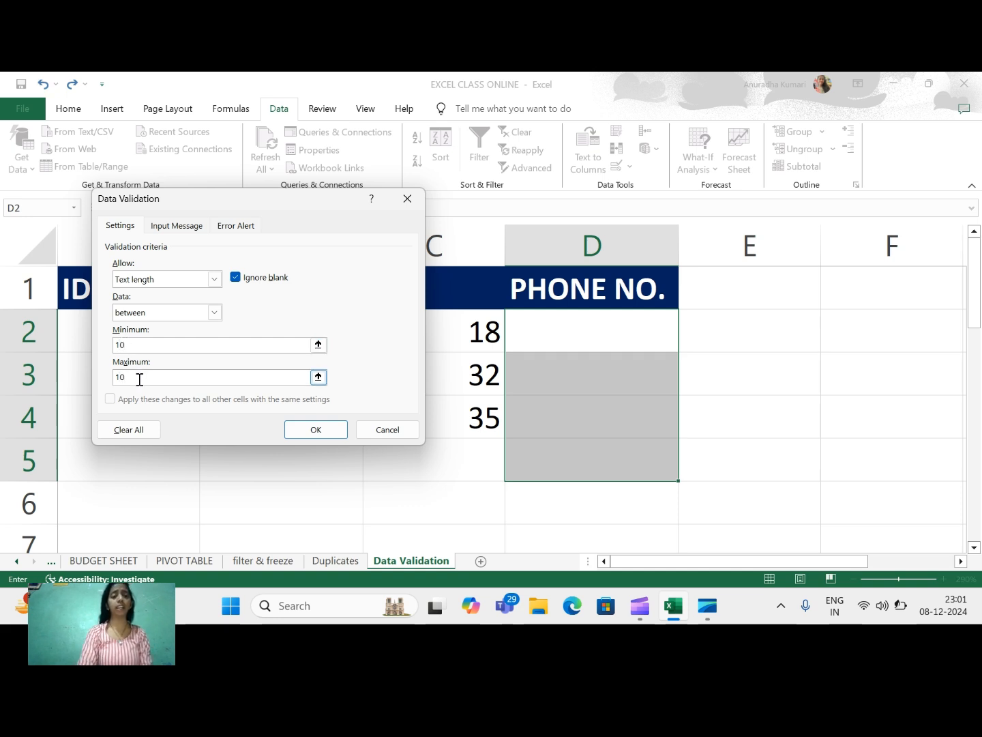
click(307, 431)
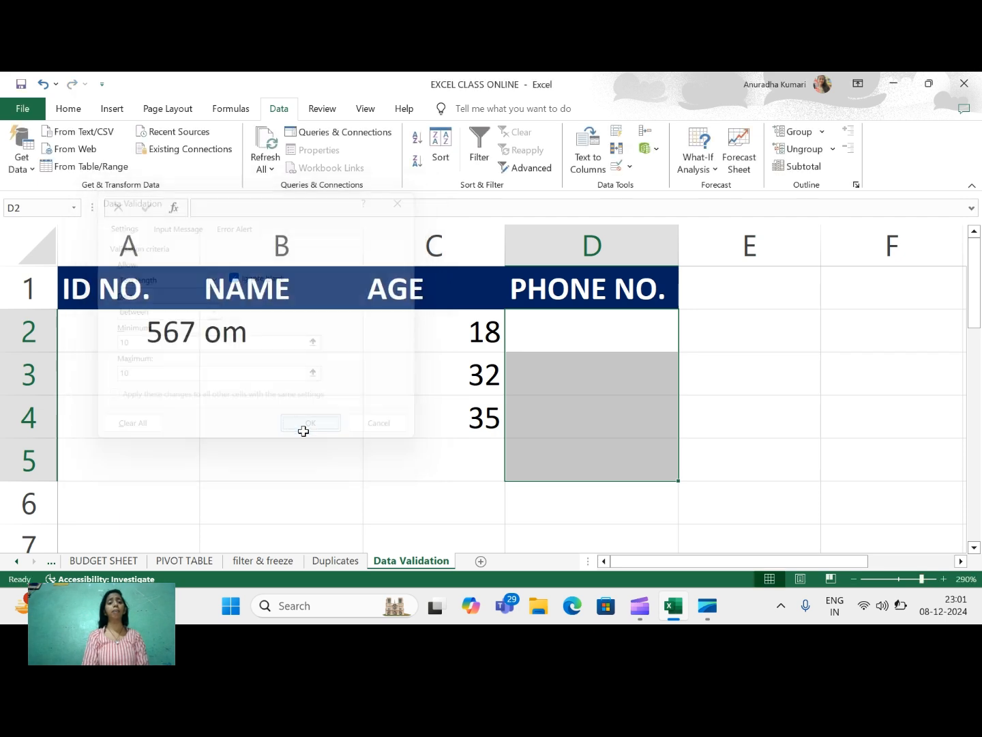
click(566, 342)
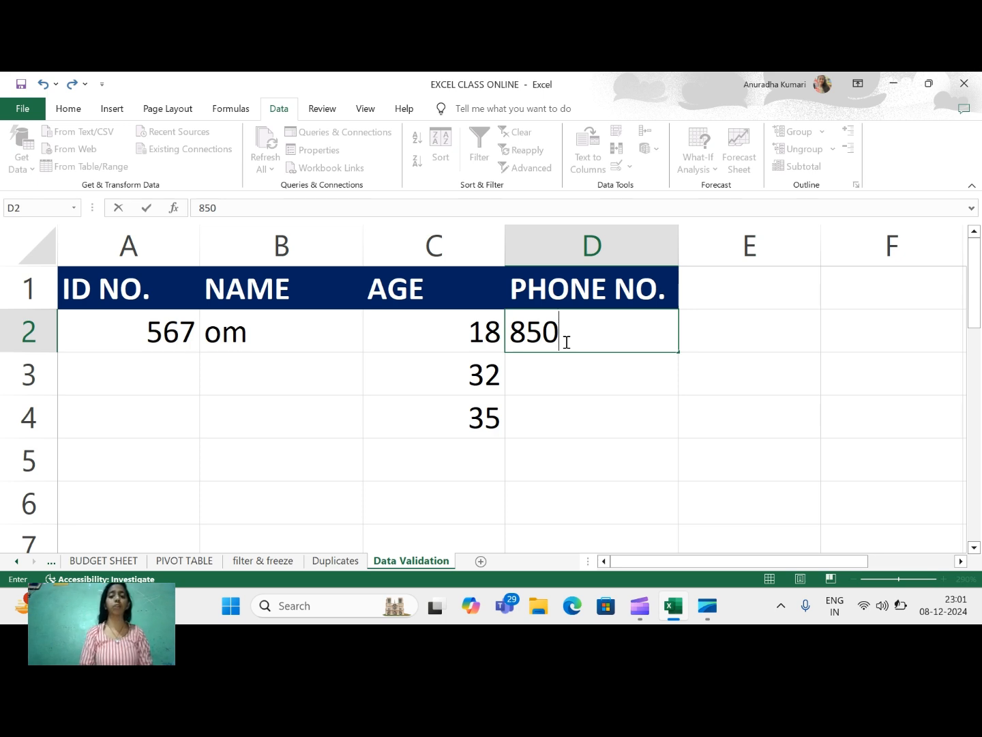
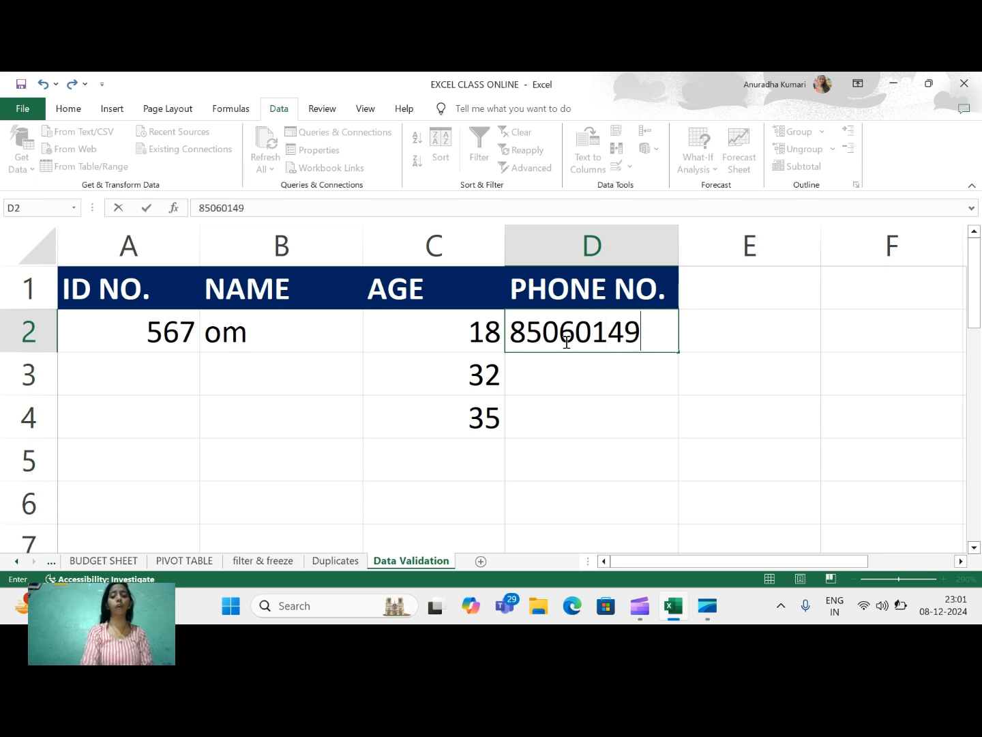
Enter a 10-digit phone number in D2, then see the replacement 4566 rejected.
key(Return)
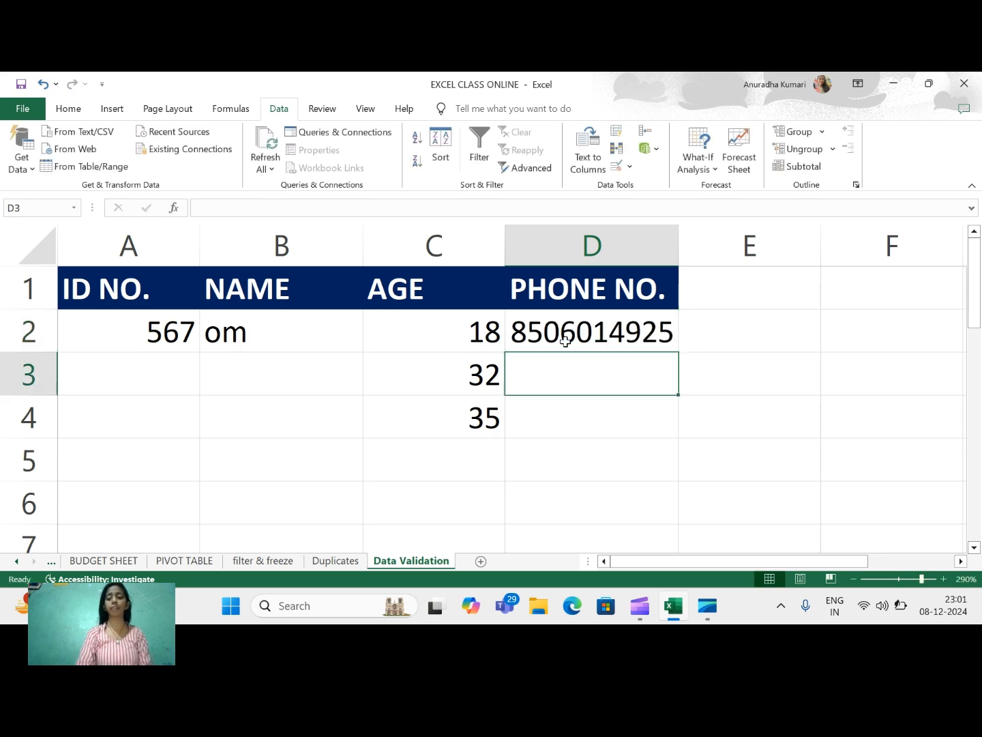
click(565, 341)
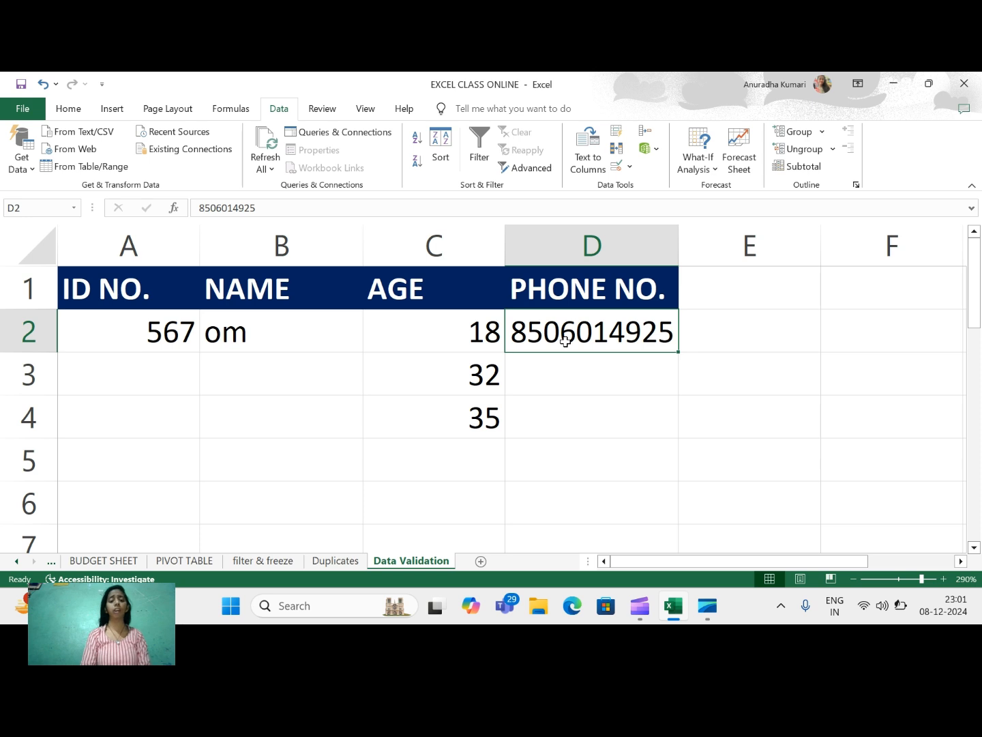
text(4566)
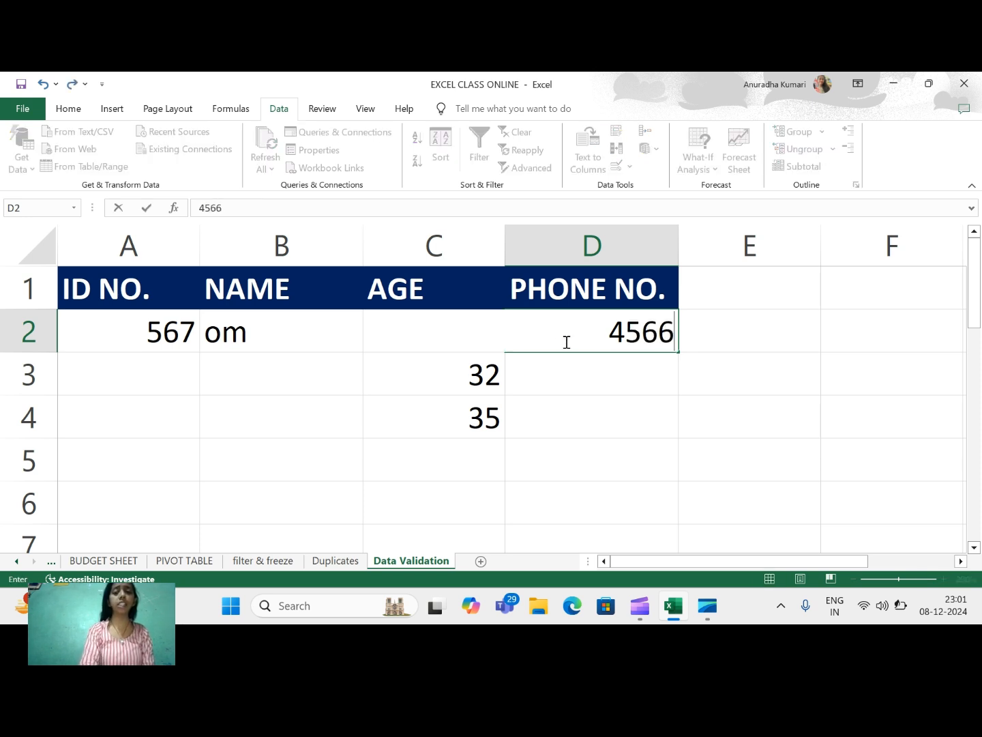
key(Return)
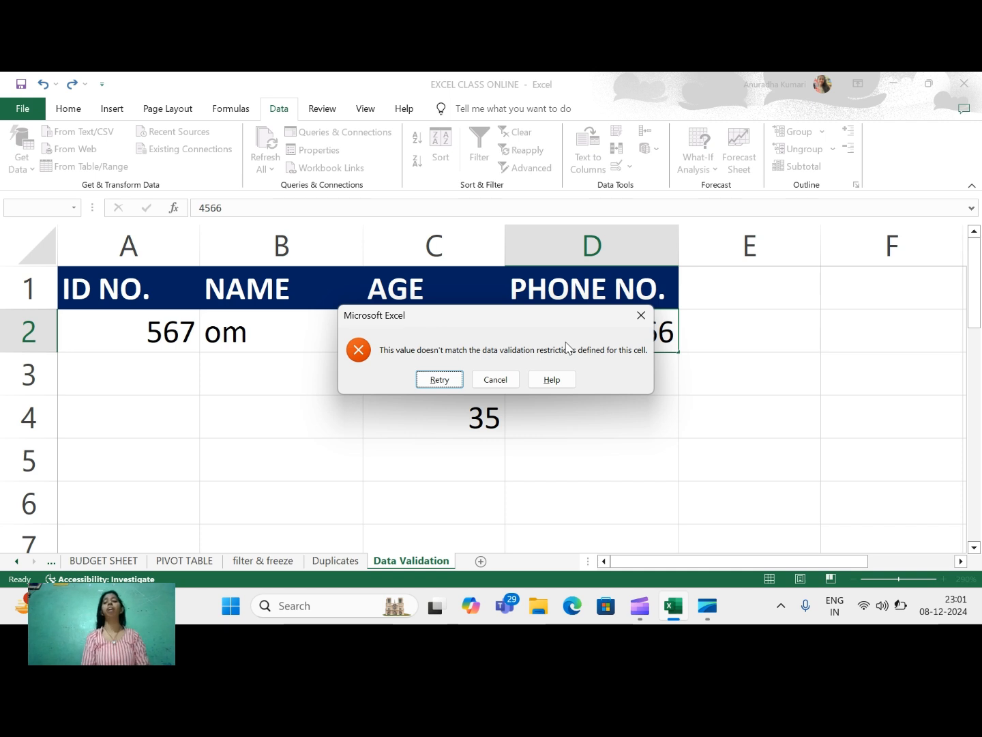
click(639, 319)
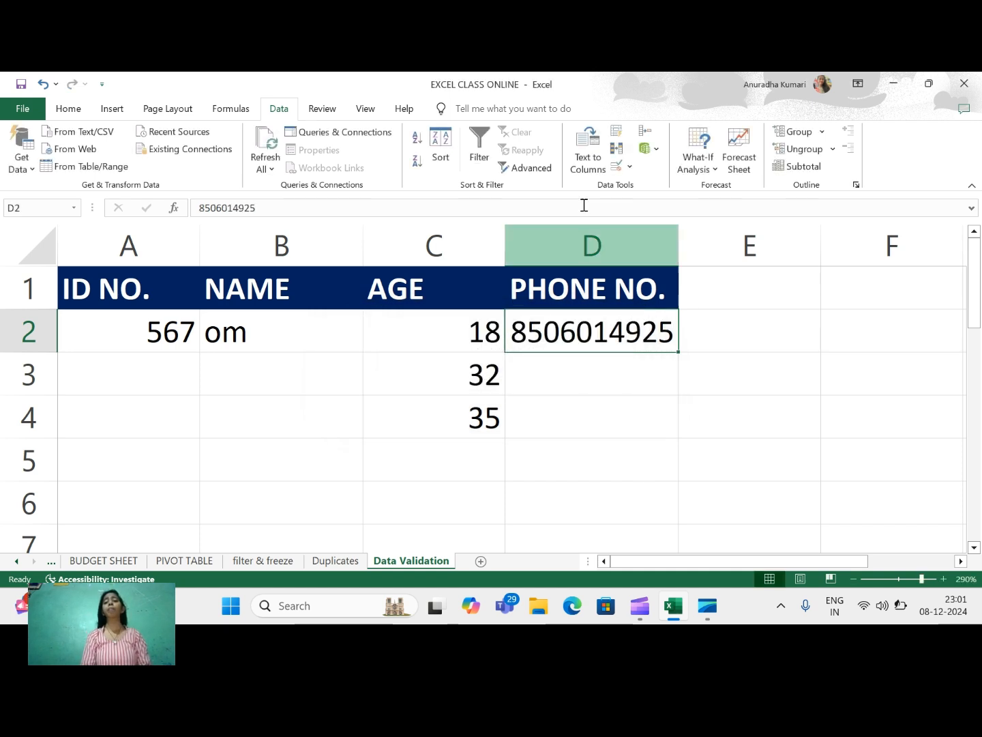
click(617, 170)
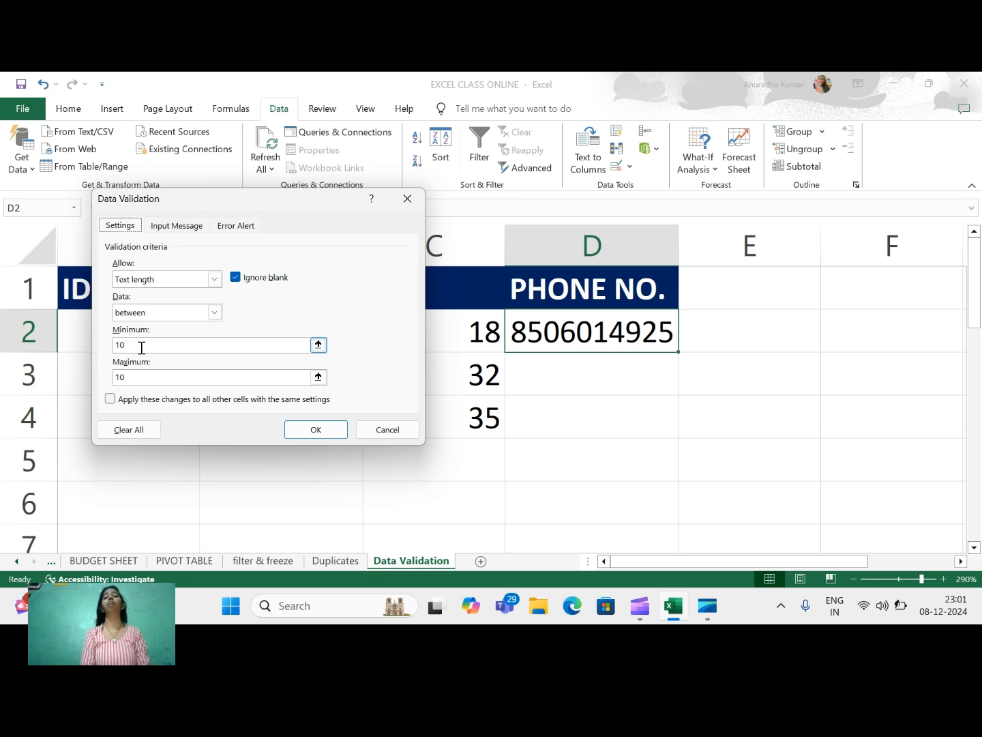
click(215, 280)
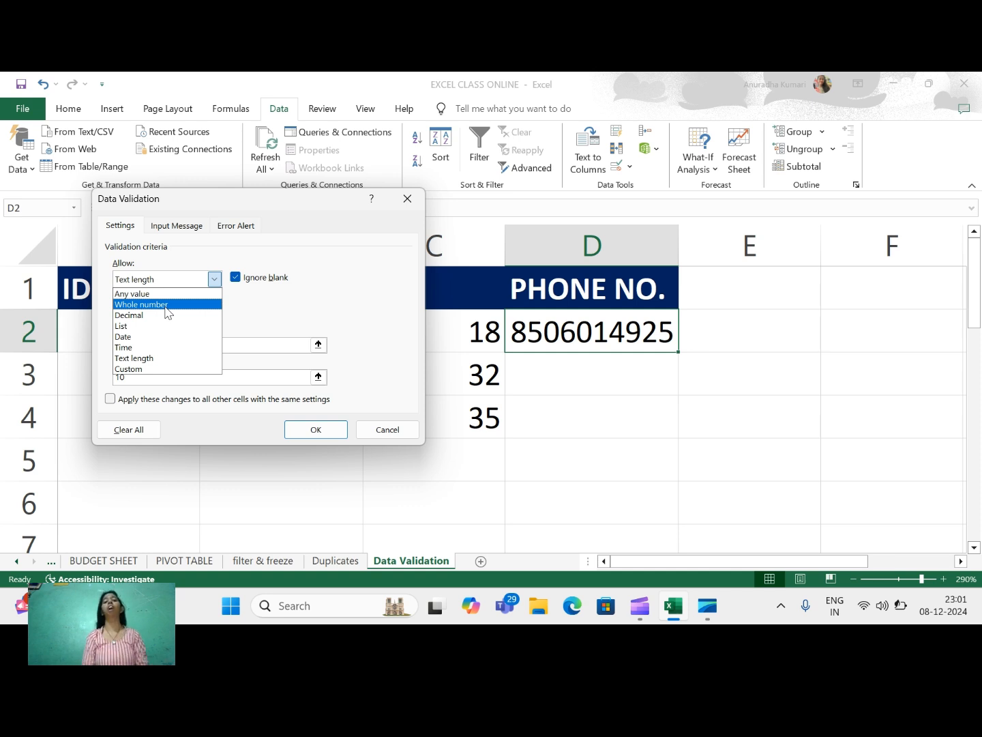
click(341, 284)
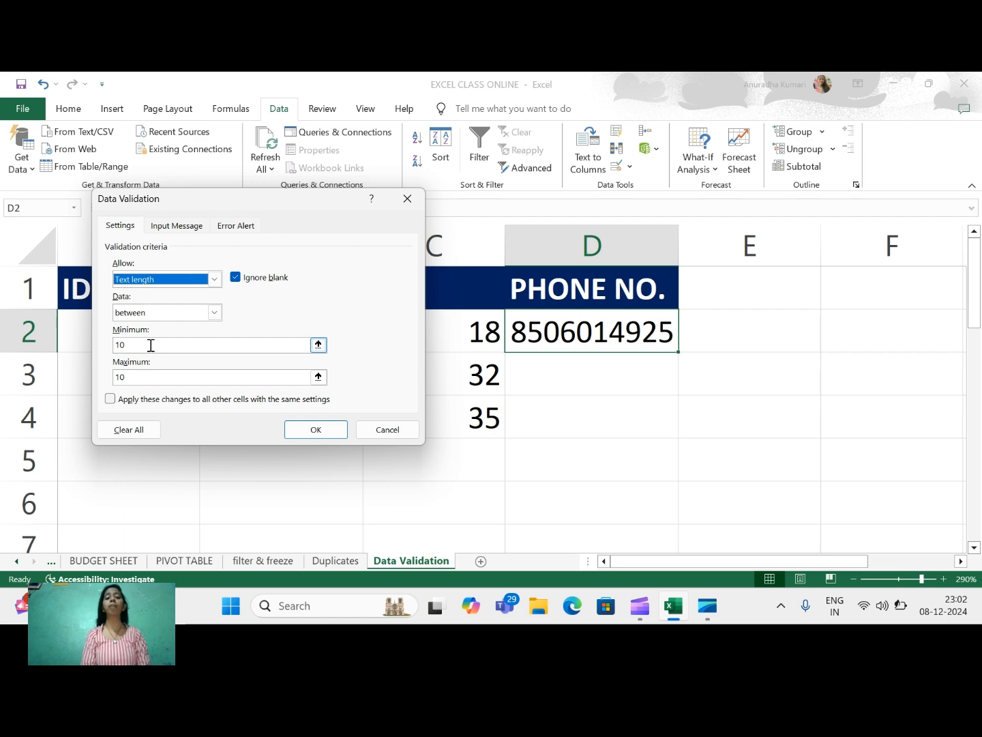
click(313, 426)
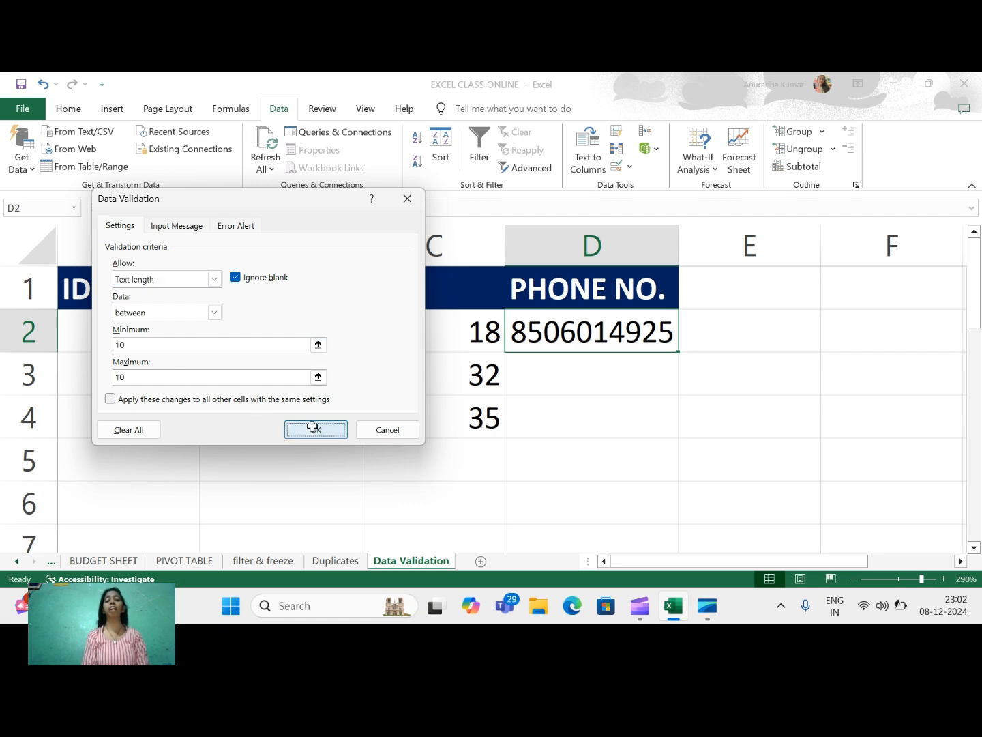
click(556, 380)
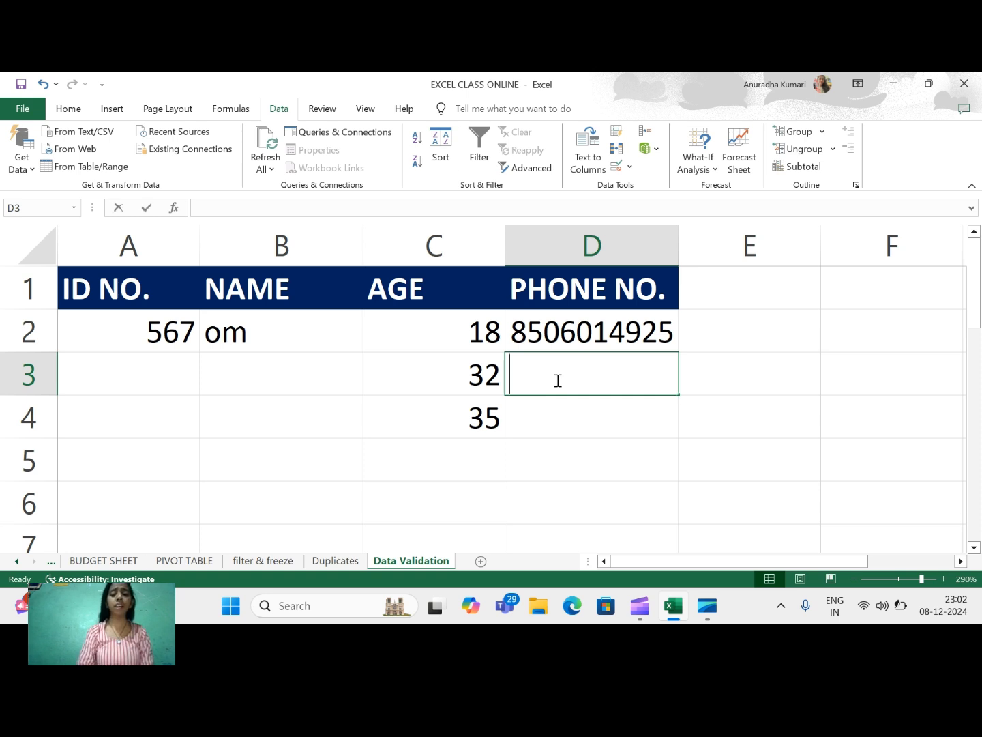
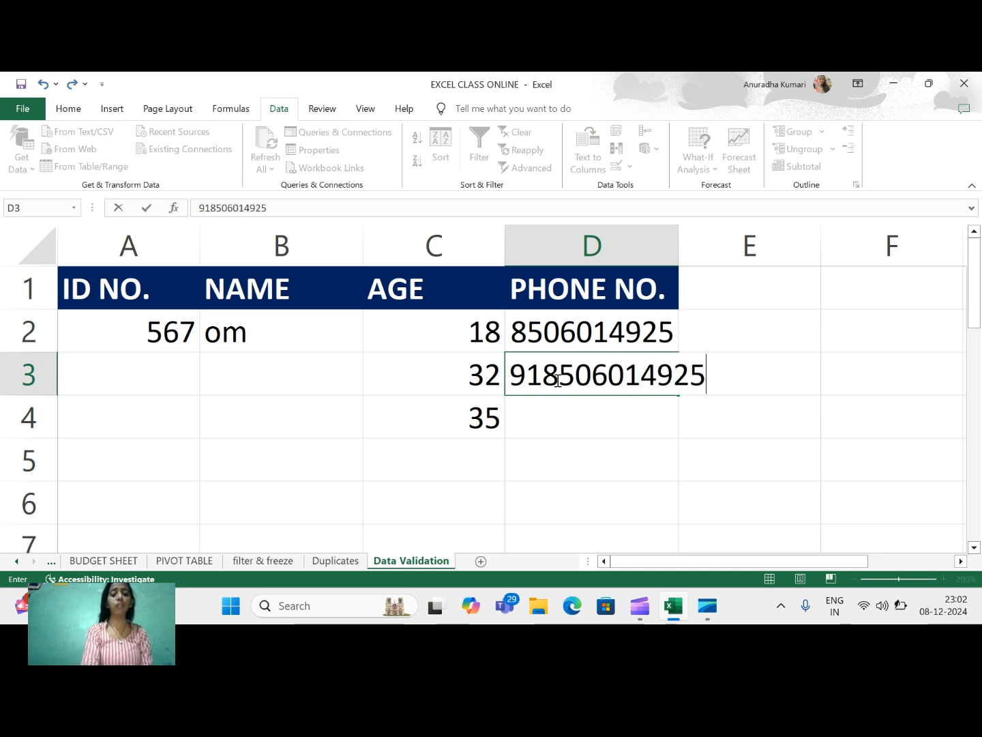
Enter a 12-digit phone number in D3, confirm the length-rule error appears, and choose Retry.
key(Return)
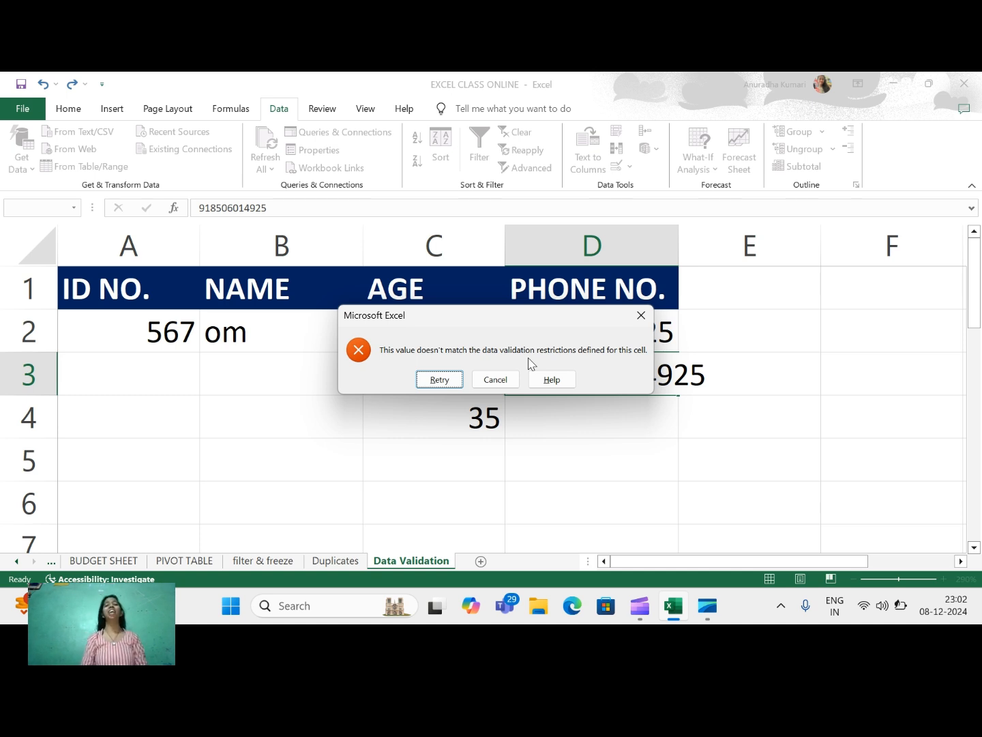
click(440, 379)
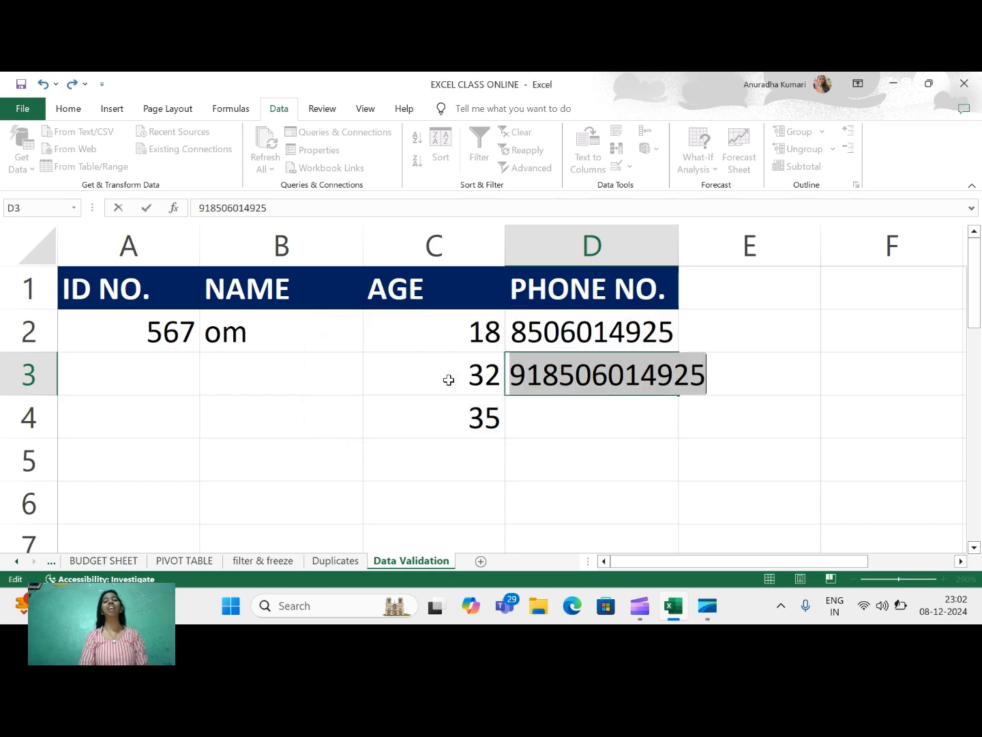